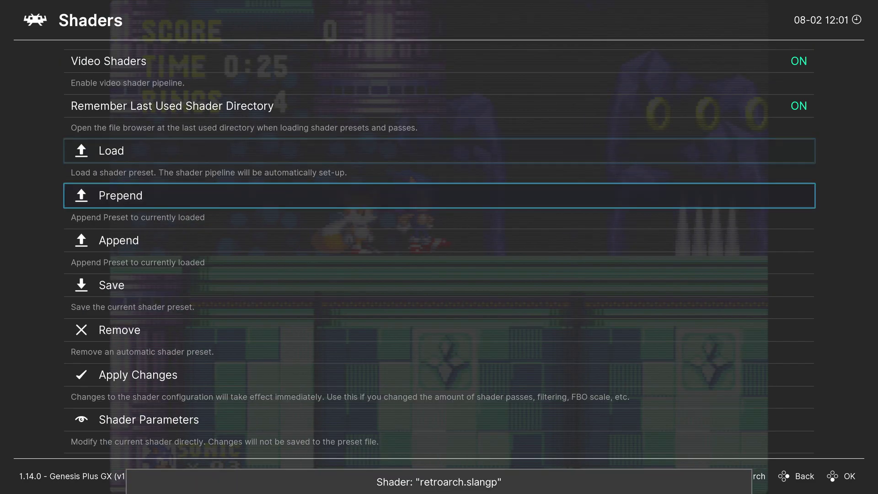
- Start loading a shader preset and open the Mega_Bezel_Packs folder
{"action": "key", "text": "Up"}
{"action": "key", "text": "Return"}
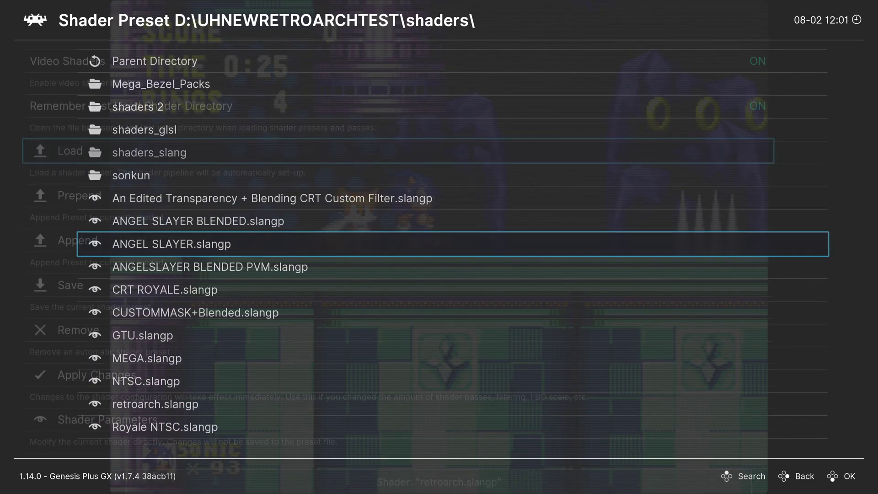
{"action": "key", "text": "Down"}
{"action": "key", "text": "Up"}
{"action": "key", "text": "Up"}
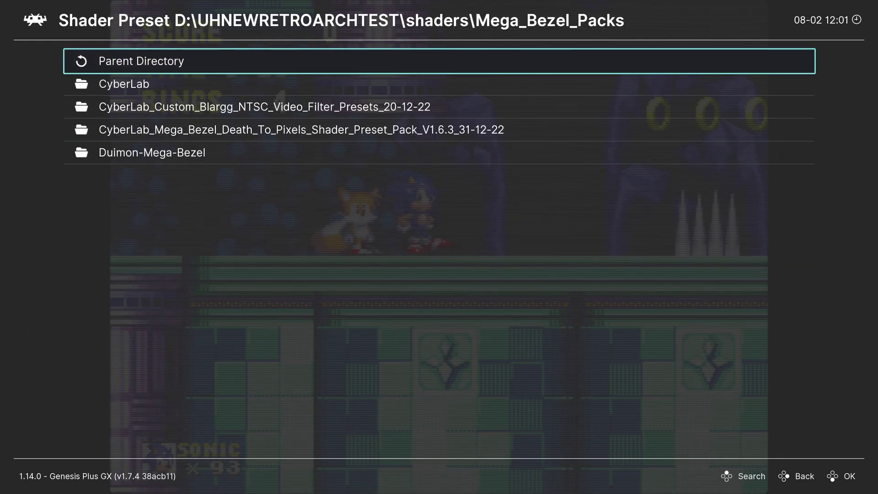
{"action": "key", "text": "Down"}
{"action": "key", "text": "Down"}
- Open the MBZ__1__Advance_Full_Reflections folder inside the CyberLab pack
{"action": "key", "text": "Down"}
{"action": "key", "text": "Up"}
{"action": "key", "text": "Up"}
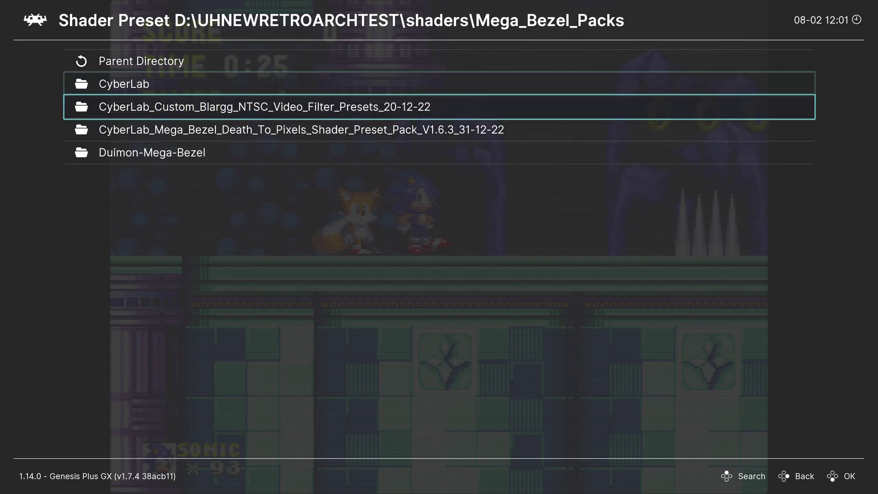
{"action": "key", "text": "Up"}
{"action": "key", "text": "Return"}
- Open the 4K_Optimized_Presets folder
{"action": "key", "text": "Down"}
- Load the CyberLab__Composite-Pure__ADV.slangp shader preset
{"action": "key", "text": "Down"}
{"action": "key", "text": "Down"}
{"action": "key", "text": "Down"}
{"action": "key", "text": "Return"}
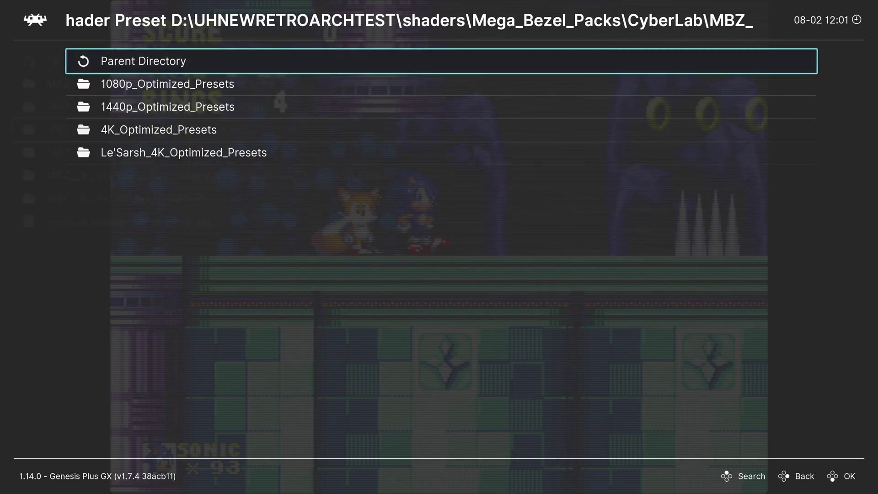
{"action": "key", "text": "Down"}
{"action": "key", "text": "Down"}
{"action": "key", "text": "Down"}
{"action": "key", "text": "Return"}
{"action": "key", "text": "Down"}
{"action": "key", "text": "Down"}
{"action": "key", "text": "Down"}
{"action": "key", "text": "Down"}
{"action": "key", "text": "Down"}
{"action": "key", "text": "Down"}
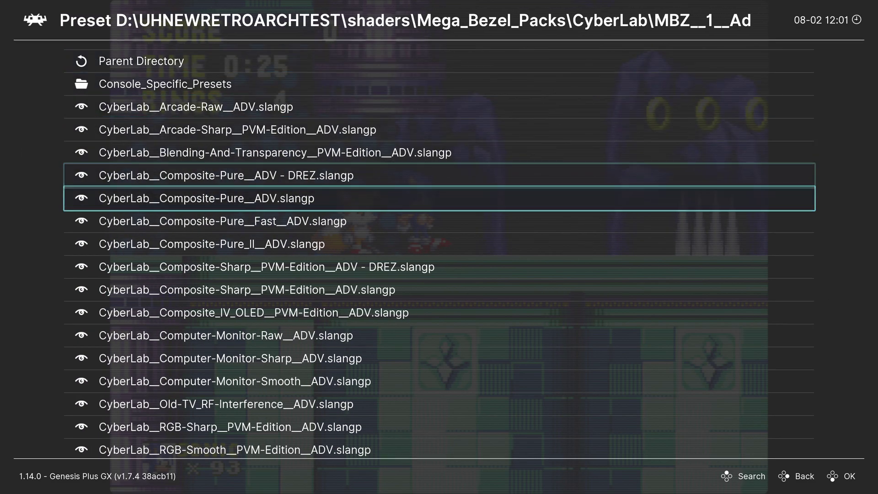
{"action": "key", "text": "Down"}
{"action": "key", "text": "Up"}
{"action": "key", "text": "Up"}
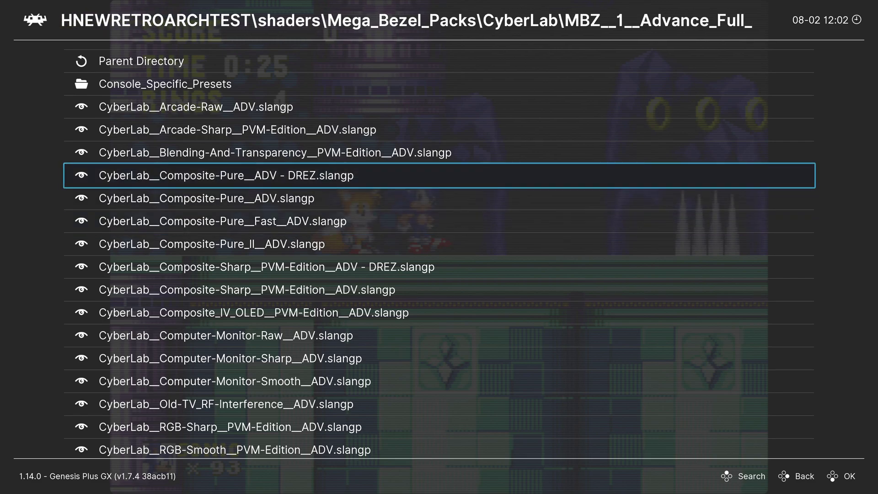
{"action": "key", "text": "Down"}
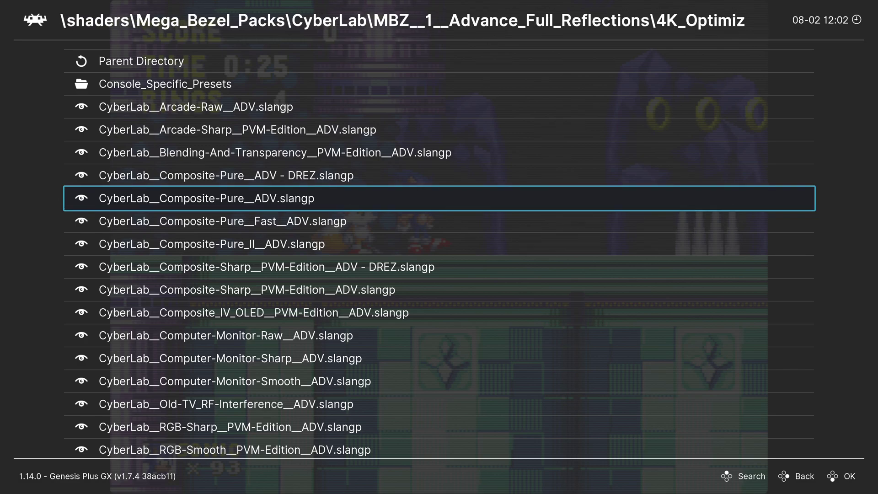
{"action": "key", "text": "Return"}
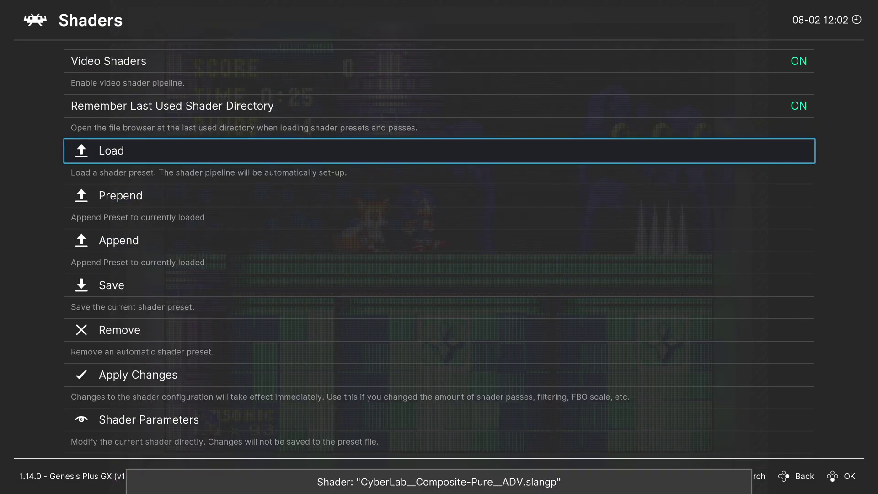
- Resume the game and move Sonic back and forth to examine the picture and bezel with the loaded shader
{"action": "key", "text": "F1"}
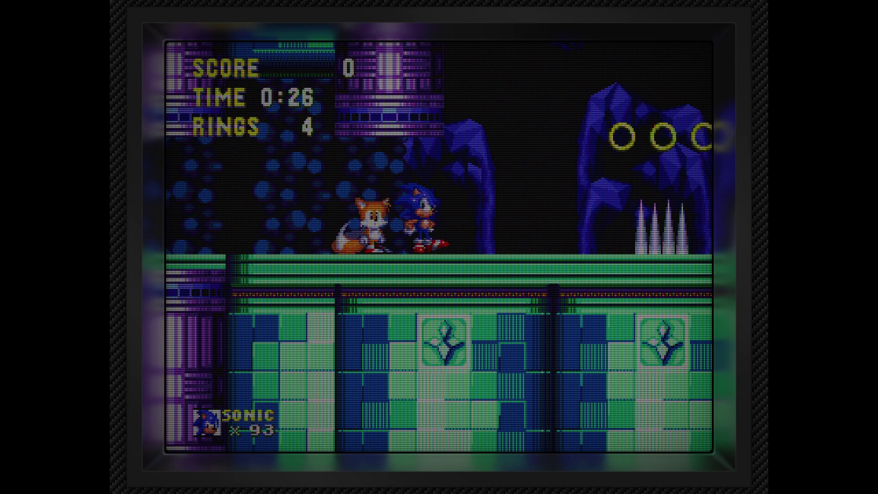
{"action": "key", "text": "Left"}
{"action": "key", "text": "Right"}
{"action": "key", "text": "Left"}
{"action": "key", "text": "Right"}
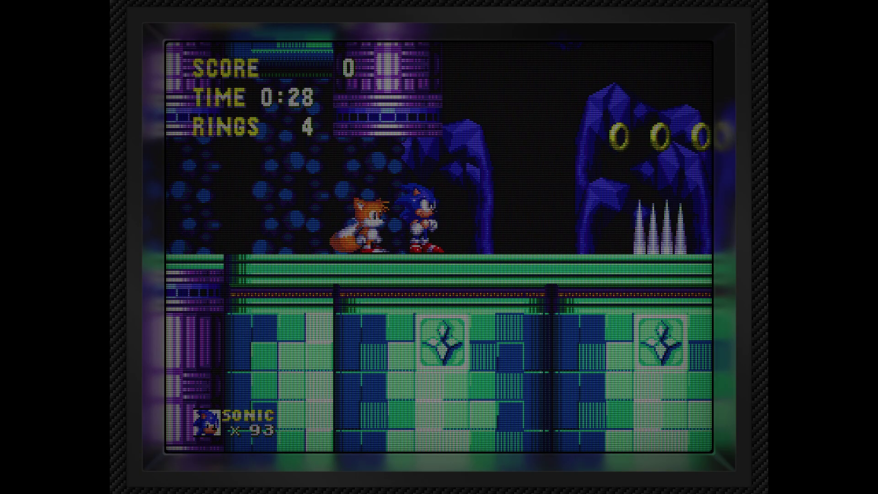
{"action": "key", "text": "F1"}
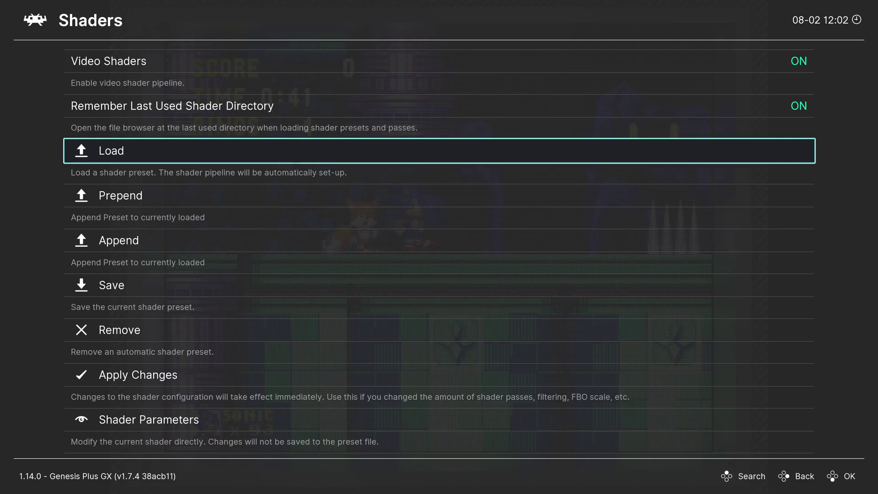
{"action": "key", "text": "Down"}
{"action": "key", "text": "Down"}
{"action": "key", "text": "Down"}
{"action": "key", "text": "Down"}
{"action": "key", "text": "Down"}
{"action": "key", "text": "Down"}
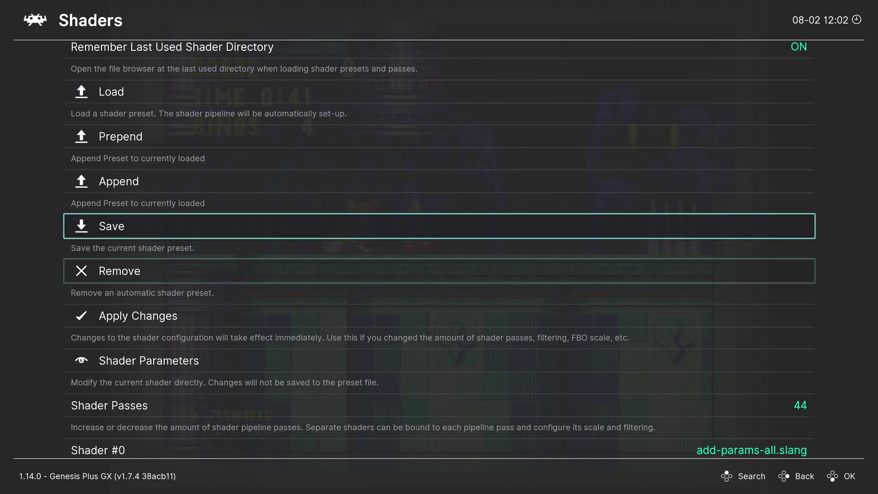
{"action": "key", "text": "Return"}
{"action": "key", "text": "Down"}
{"action": "key", "text": "Down"}
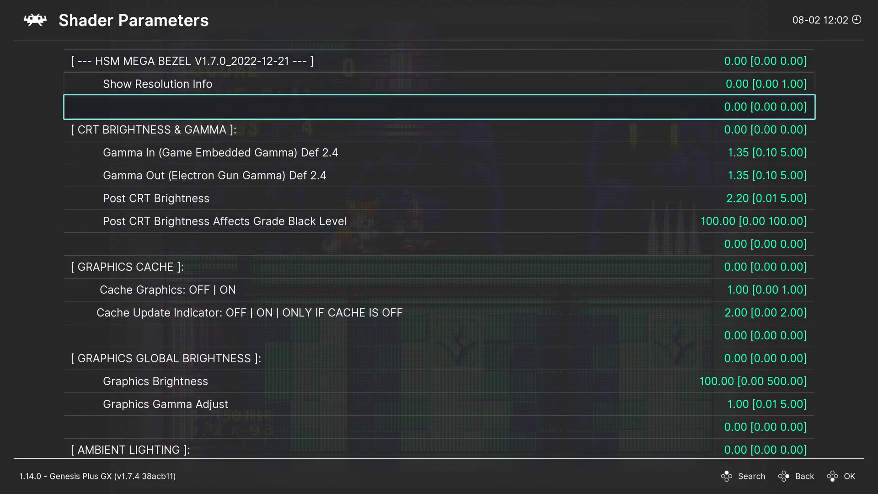
- Open the parameters of the loaded shader preset
{"action": "key", "text": "Down"}
{"action": "key", "text": "Down"}
{"action": "key", "text": "Down"}
{"action": "key", "text": "Up"}
{"action": "key", "text": "Up"}
{"action": "key", "text": "BackSpace"}
{"action": "key", "text": "Up"}
{"action": "key", "text": "Up"}
{"action": "key", "text": "Up"}
{"action": "key", "text": "Up"}
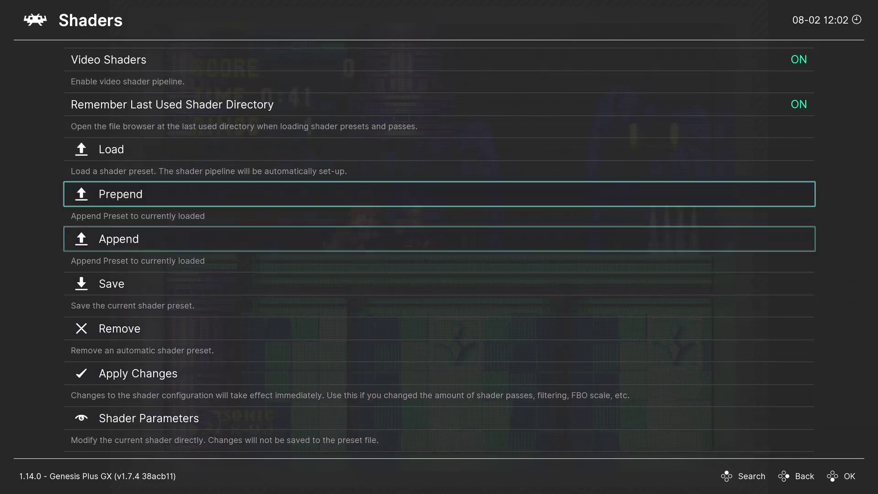
{"action": "key", "text": "F1"}
{"action": "key", "text": "F1"}
{"action": "key", "text": "Down"}
{"action": "key", "text": "Down"}
{"action": "key", "text": "Down"}
{"action": "key", "text": "Down"}
{"action": "key", "text": "Down"}
{"action": "key", "text": "Down"}
{"action": "key", "text": "Down"}
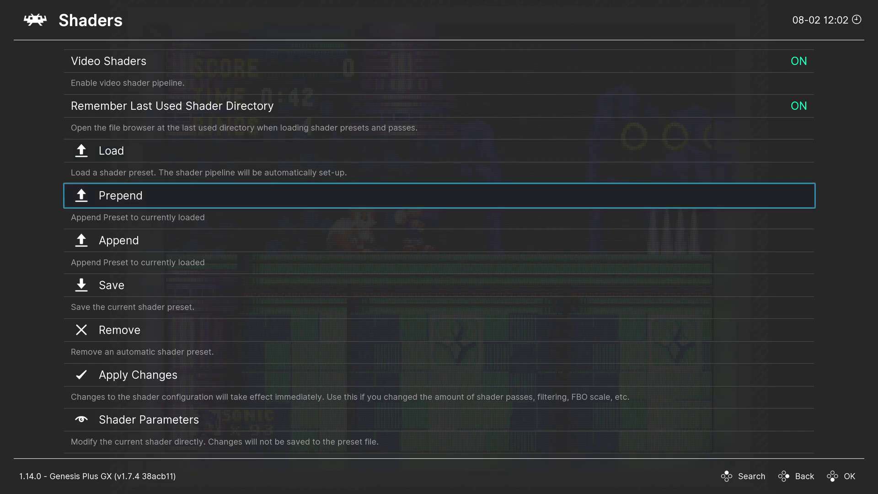
{"action": "key", "text": "Up"}
{"action": "key", "text": "Return"}
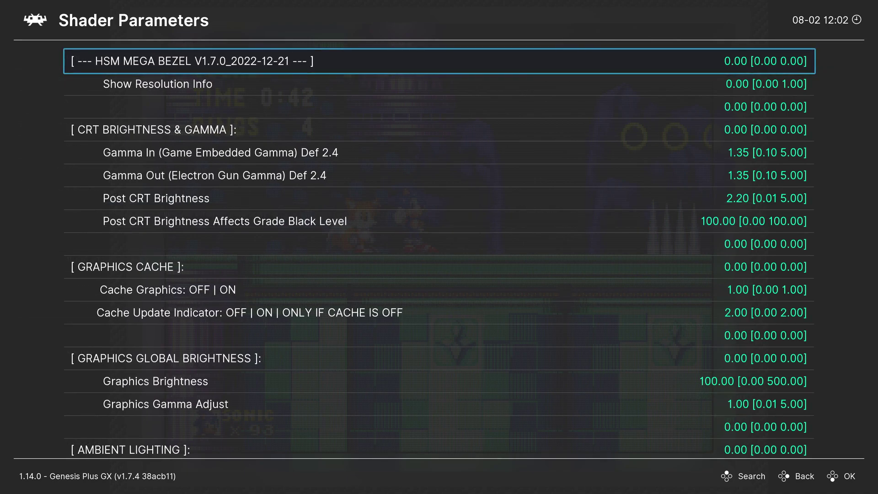
- Set the shader's Aspect Ratio Type parameter to 6.00 (Full)
{"action": "key", "text": "Down"}
{"action": "key", "text": "Up"}
{"action": "key", "text": "Down"}
{"action": "key", "text": "Down"}
{"action": "key", "text": "Down"}
{"action": "key", "text": "Down"}
{"action": "key", "text": "Down"}
{"action": "key", "text": "Down"}
{"action": "key", "text": "Down"}
{"action": "key", "text": "Down"}
{"action": "key", "text": "Down"}
{"action": "key", "text": "Down"}
{"action": "key", "text": "Down"}
{"action": "key", "text": "Down"}
{"action": "key", "text": "Down"}
{"action": "key", "text": "Down"}
{"action": "key", "text": "Down"}
{"action": "key", "text": "Down"}
{"action": "key", "text": "Down"}
{"action": "key", "text": "Down"}
{"action": "key", "text": "Down"}
{"action": "key", "text": "Down"}
{"action": "key", "text": "Down"}
{"action": "key", "text": "Down"}
{"action": "key", "text": "Down"}
{"action": "key", "text": "Down"}
{"action": "key", "text": "Down"}
{"action": "key", "text": "Down"}
{"action": "key", "text": "Down"}
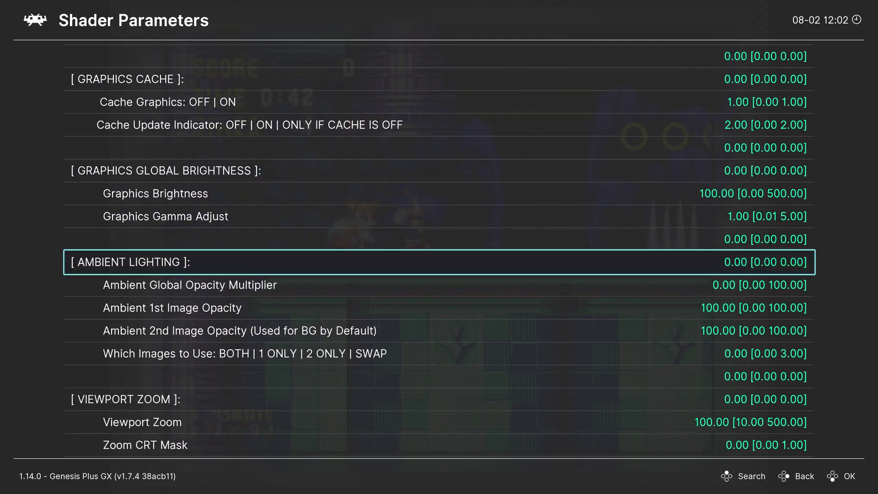
{"action": "key", "text": "Down"}
{"action": "key", "text": "Down"}
{"action": "key", "text": "Down"}
{"action": "key", "text": "Down"}
{"action": "key", "text": "Down"}
{"action": "key", "text": "Down"}
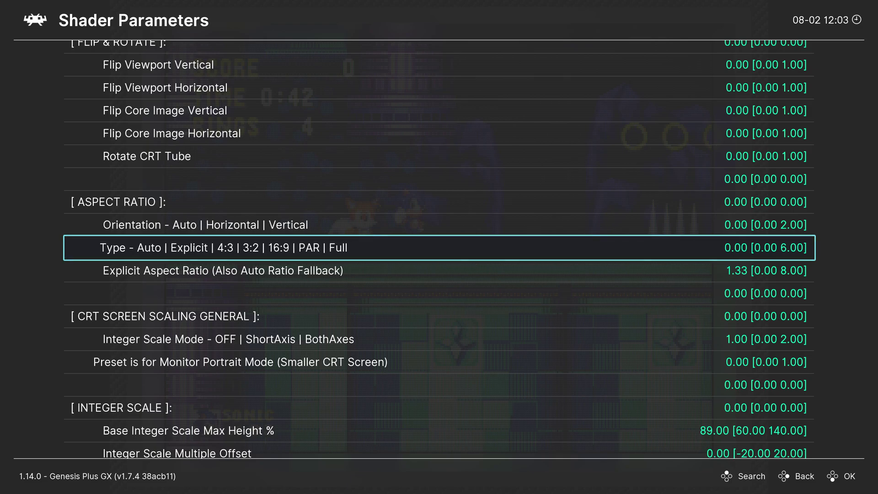
{"action": "key", "text": "Right"}
{"action": "key", "text": "Right"}
{"action": "key", "text": "Right"}
{"action": "key", "text": "Right"}
{"action": "key", "text": "Right"}
{"action": "key", "text": "Right"}
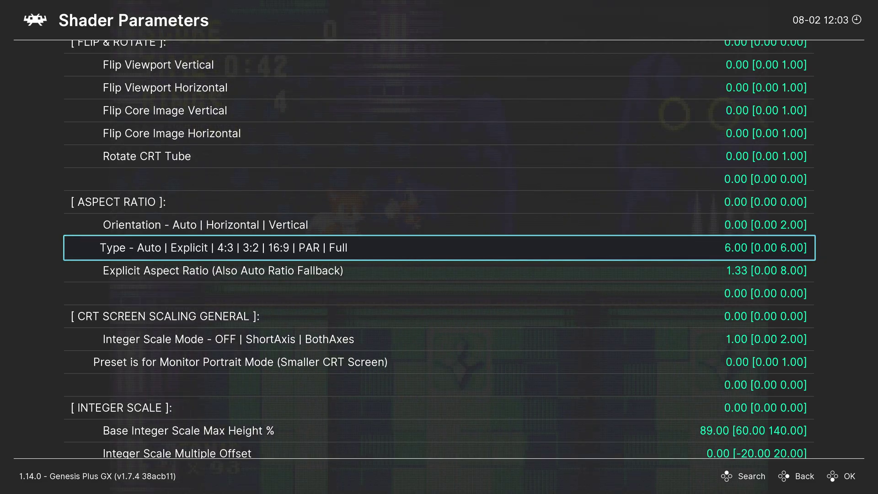
- Resume the game and play briefly to check how the picture fills the screen
{"action": "key", "text": "F1"}
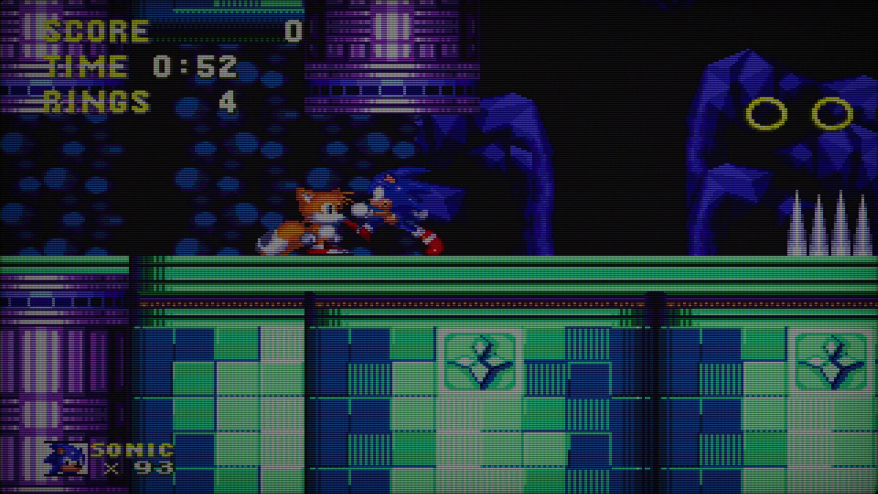
{"action": "key", "text": "z"}
{"action": "key", "text": "z"}
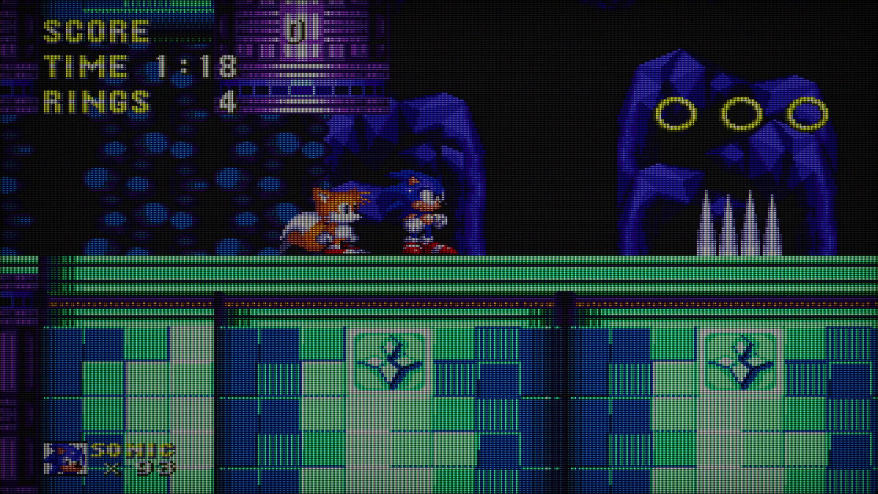
- Leave the running game's quick menu and open the Video settings
{"action": "key", "text": "F1"}
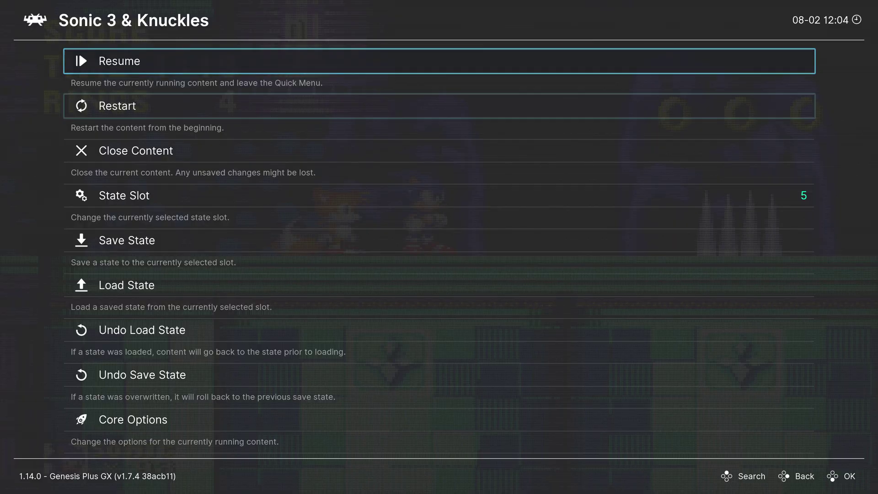
{"action": "key", "text": "BackSpace"}
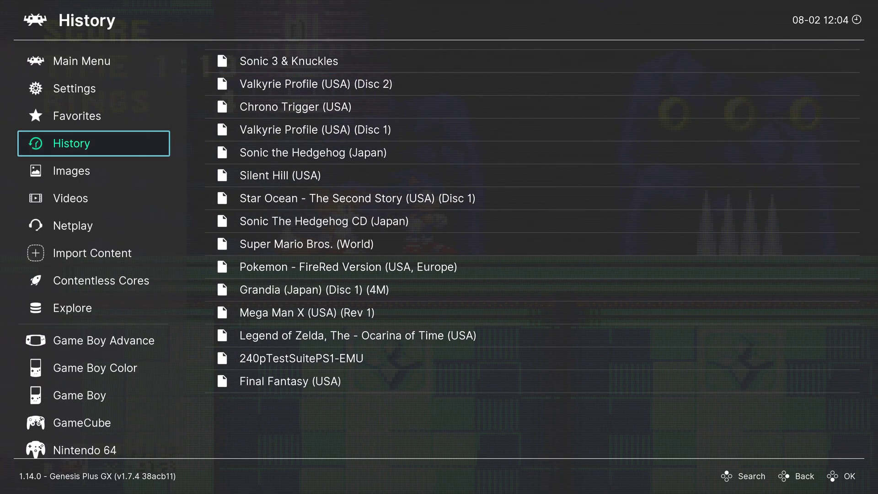
{"action": "key", "text": "Up"}
{"action": "key", "text": "Up"}
{"action": "key", "text": "Right"}
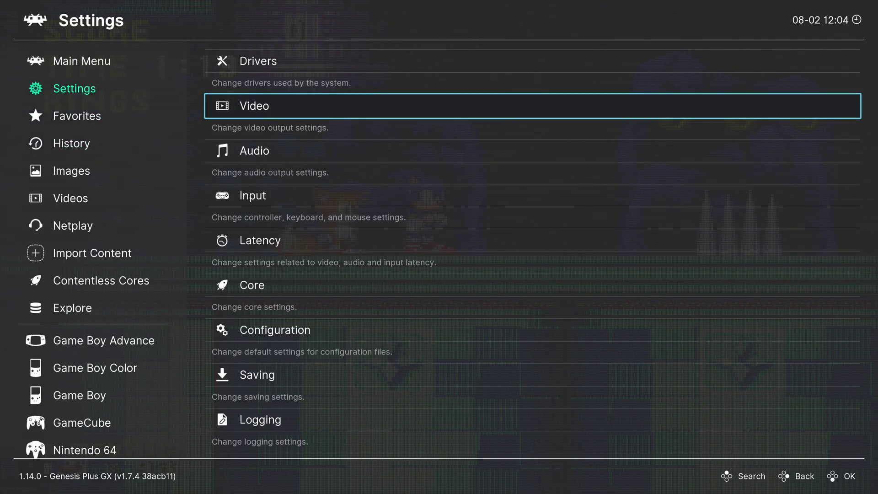
{"action": "key", "text": "Return"}
- Open the Scaling options of the Video settings
{"action": "key", "text": "Down"}
{"action": "key", "text": "Down"}
- Set the display aspect ratio to Full
{"action": "key", "text": "Down"}
{"action": "key", "text": "Down"}
{"action": "key", "text": "Down"}
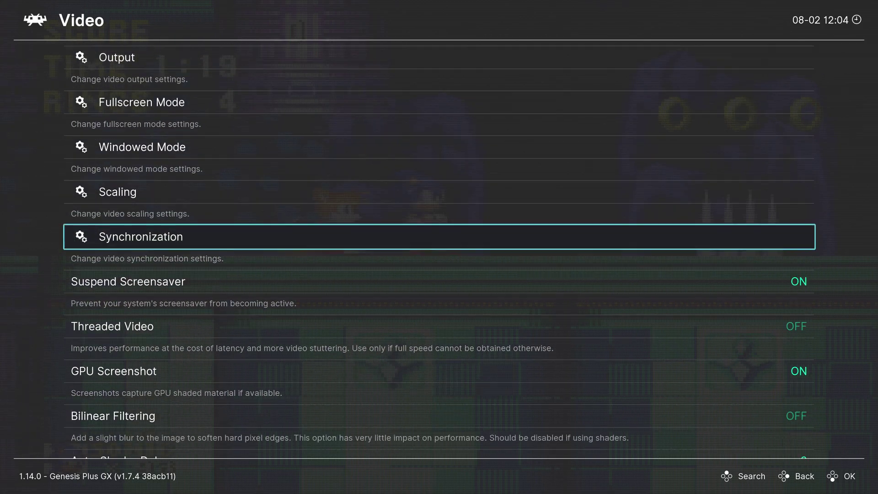
{"action": "key", "text": "Up"}
{"action": "key", "text": "Return"}
{"action": "key", "text": "Down"}
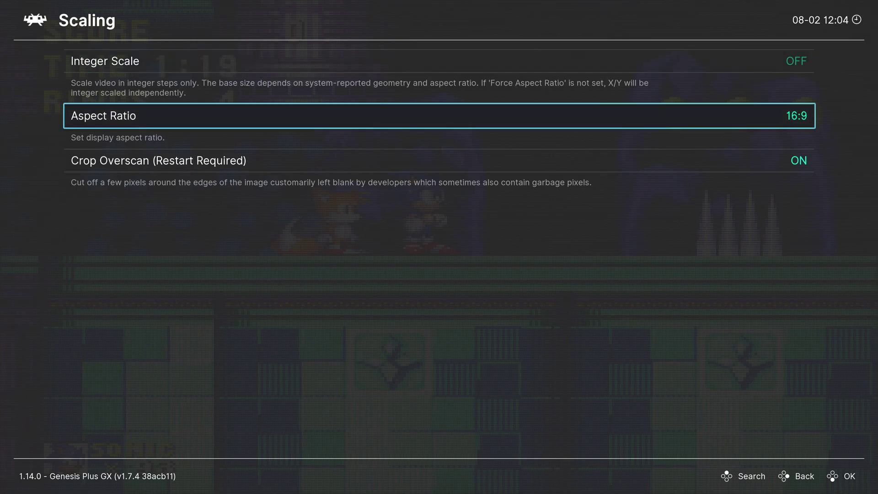
{"action": "key", "text": "Return"}
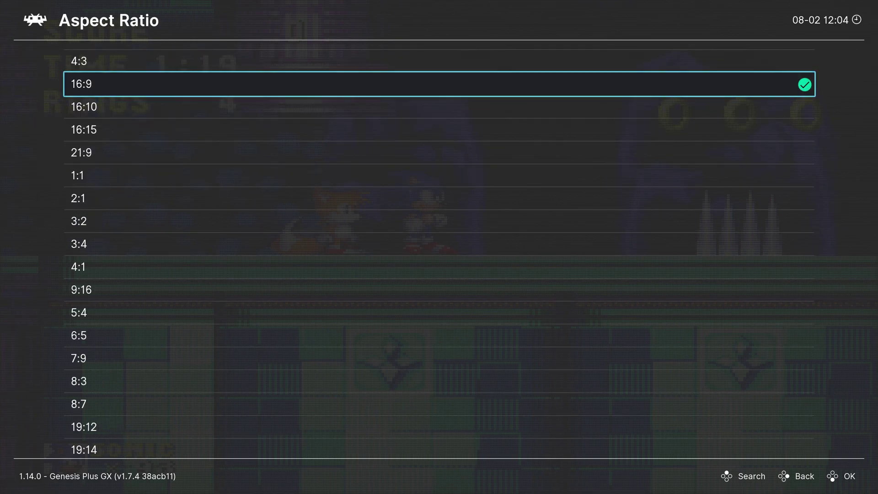
{"action": "key", "text": "Down"}
{"action": "key", "text": "Down"}
{"action": "key", "text": "Down"}
{"action": "key", "text": "Down"}
{"action": "key", "text": "Down"}
{"action": "key", "text": "Down"}
{"action": "key", "text": "Down"}
{"action": "key", "text": "Down"}
{"action": "key", "text": "Down"}
{"action": "key", "text": "Down"}
{"action": "key", "text": "Down"}
{"action": "key", "text": "Down"}
{"action": "key", "text": "Down"}
{"action": "key", "text": "Down"}
{"action": "key", "text": "Down"}
{"action": "key", "text": "Down"}
{"action": "key", "text": "Down"}
{"action": "key", "text": "Down"}
{"action": "key", "text": "Down"}
{"action": "key", "text": "Down"}
{"action": "key", "text": "Down"}
{"action": "key", "text": "Down"}
{"action": "key", "text": "Down"}
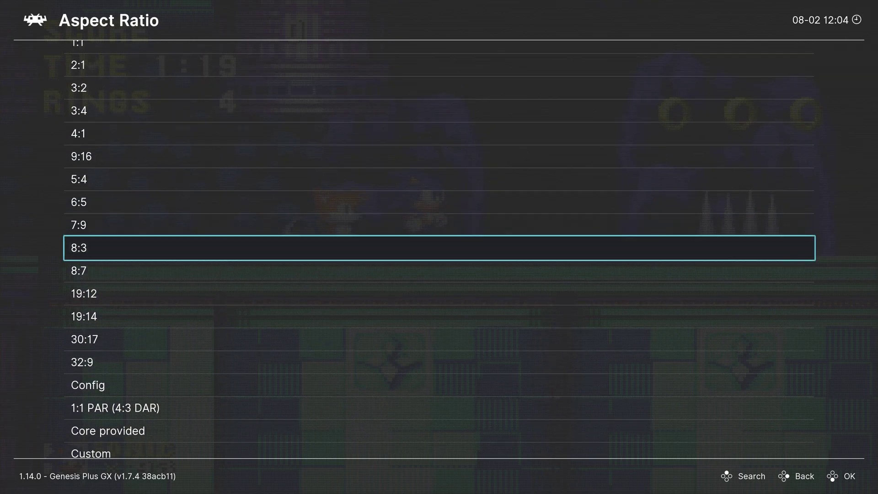
{"action": "key", "text": "Return"}
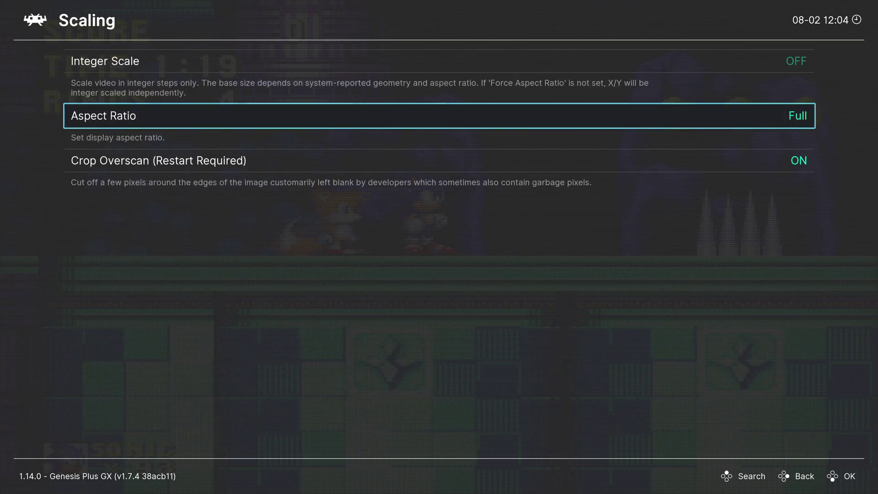
- Set the display aspect ratio to Core provided and resume the game to check the picture
{"action": "key", "text": "Return"}
{"action": "key", "text": "Up"}
{"action": "key", "text": "Up"}
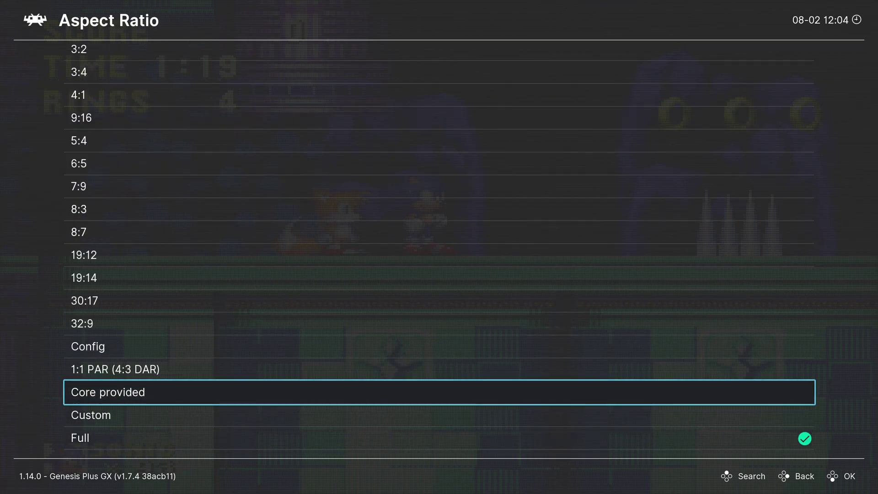
{"action": "key", "text": "Down"}
{"action": "key", "text": "Up"}
{"action": "key", "text": "Return"}
{"action": "key", "text": "F1"}
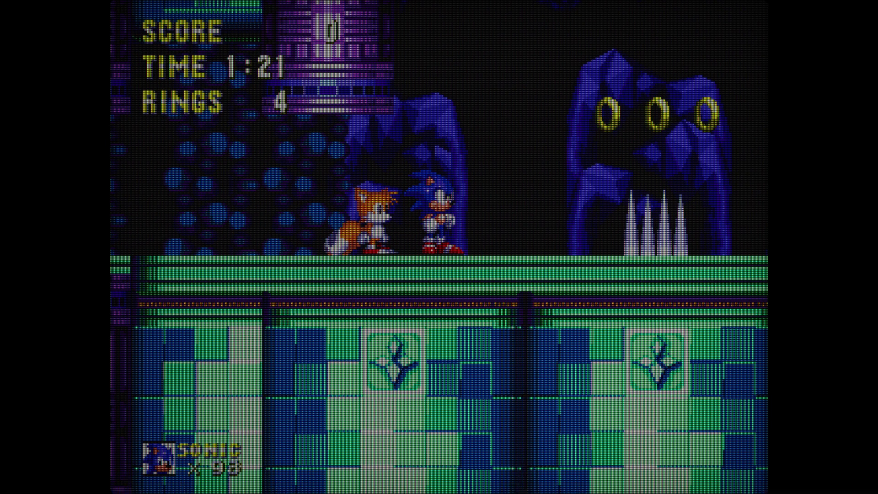
- Leave the Video settings and open the quick menu of the running Sonic 3 & Knuckles game
{"action": "key", "text": "F1"}
{"action": "key", "text": "BackSpace"}
{"action": "key", "text": "BackSpace"}
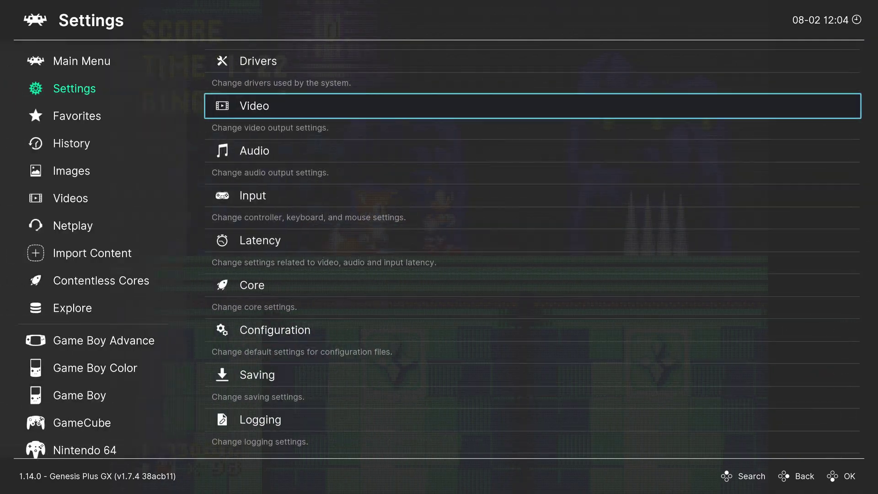
{"action": "key", "text": "Left"}
{"action": "key", "text": "Down"}
{"action": "key", "text": "Down"}
{"action": "key", "text": "Return"}
- Open the Core Options for the running game
{"action": "key", "text": "Down"}
{"action": "key", "text": "Down"}
{"action": "key", "text": "Down"}
{"action": "key", "text": "Down"}
{"action": "key", "text": "Down"}
{"action": "key", "text": "Down"}
{"action": "key", "text": "Down"}
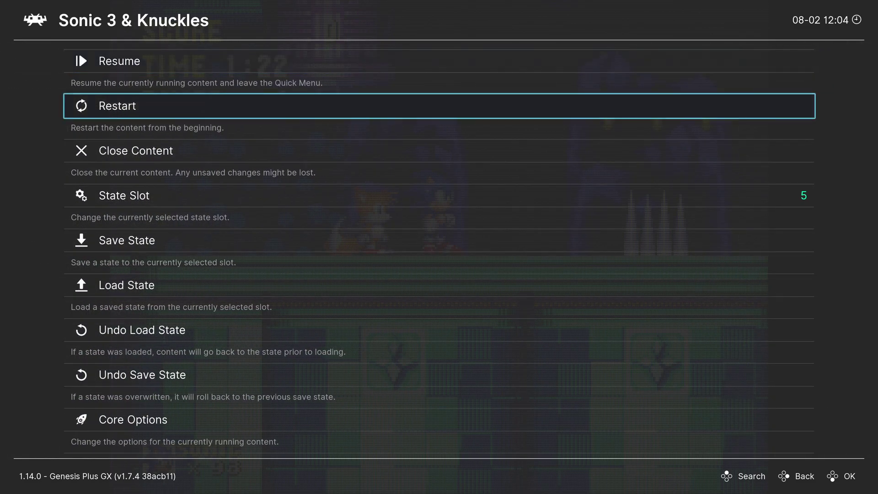
{"action": "key", "text": "Down"}
- Open the Video category of the core options, which holds the core-provided aspect ratio
{"action": "key", "text": "Down"}
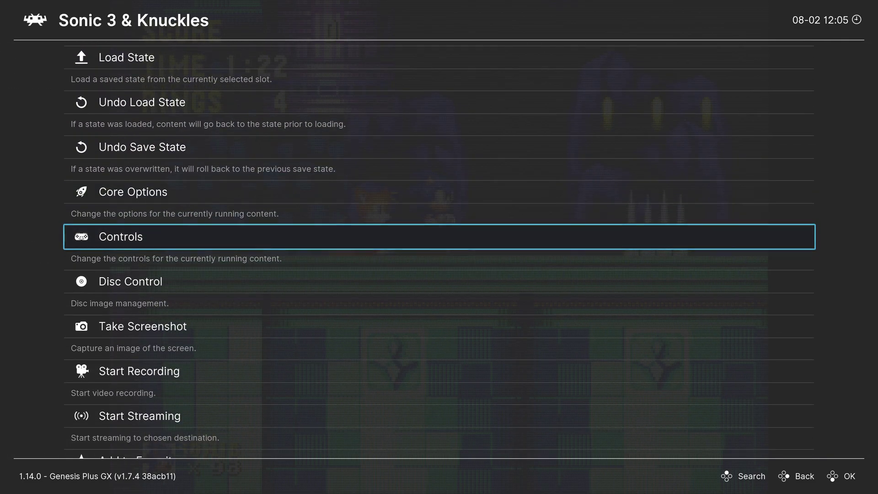
{"action": "key", "text": "Up"}
{"action": "key", "text": "Return"}
{"action": "key", "text": "Down"}
{"action": "key", "text": "Down"}
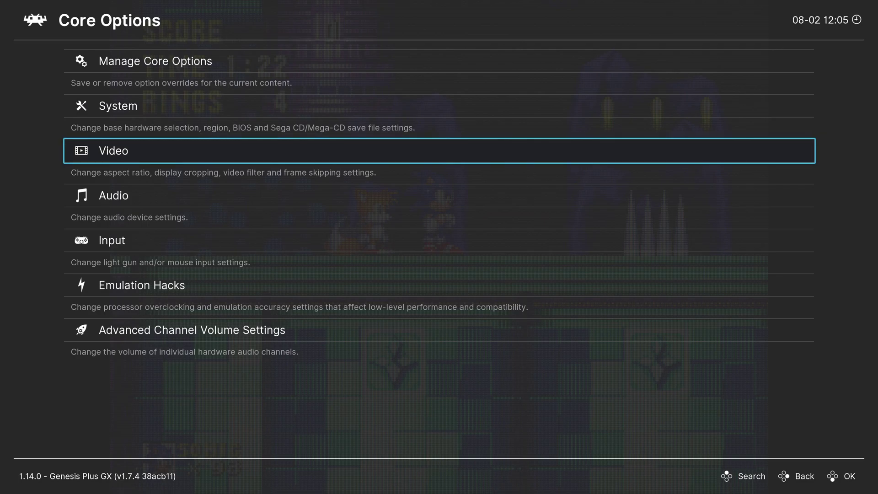
{"action": "key", "text": "Up"}
{"action": "key", "text": "Down"}
{"action": "key", "text": "Down"}
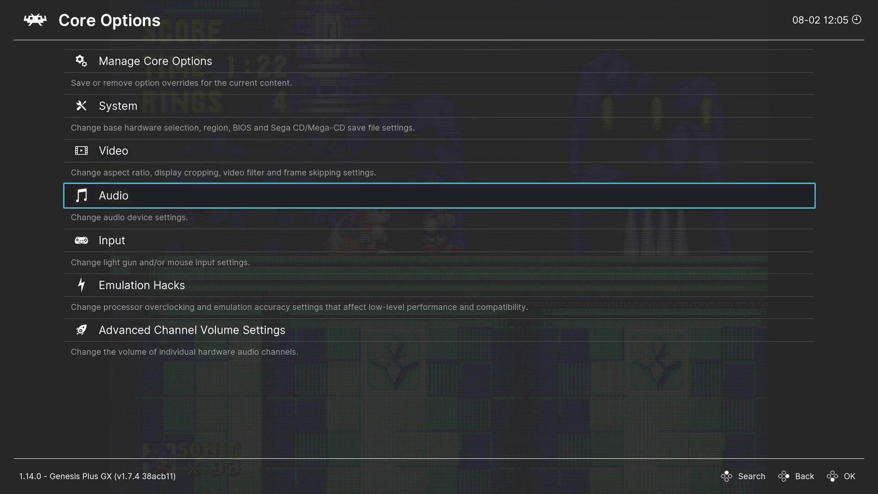
{"action": "key", "text": "Up"}
{"action": "key", "text": "Return"}
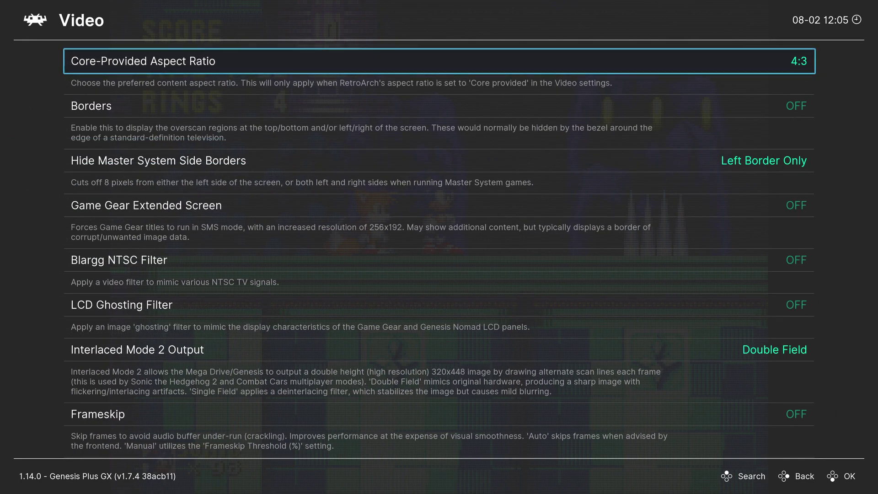
- Try the PAL PAR and Auto options for the core-provided aspect ratio
{"action": "key", "text": "Return"}
{"action": "key", "text": "Up"}
{"action": "key", "text": "Return"}
{"action": "key", "text": "Return"}
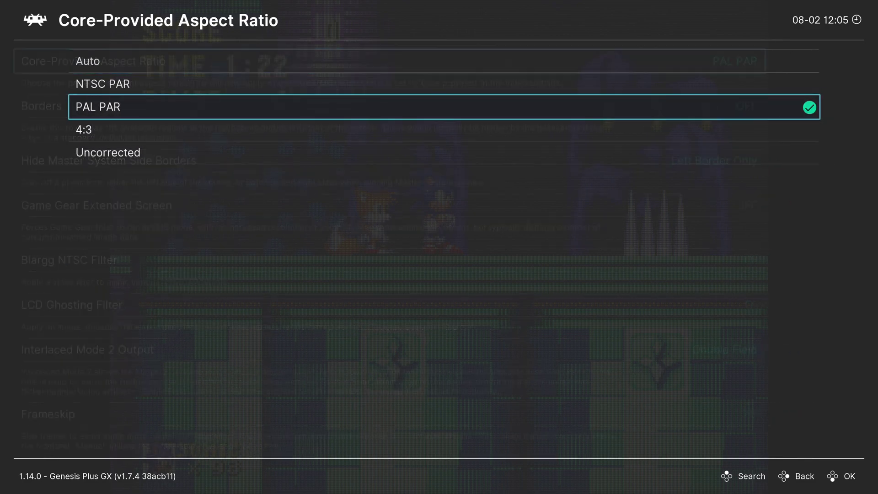
{"action": "key", "text": "Up"}
{"action": "key", "text": "Up"}
- Set the core-provided aspect ratio to 4:3
{"action": "key", "text": "Return"}
{"action": "key", "text": "Return"}
{"action": "key", "text": "Down"}
{"action": "key", "text": "Down"}
{"action": "key", "text": "Down"}
{"action": "key", "text": "Down"}
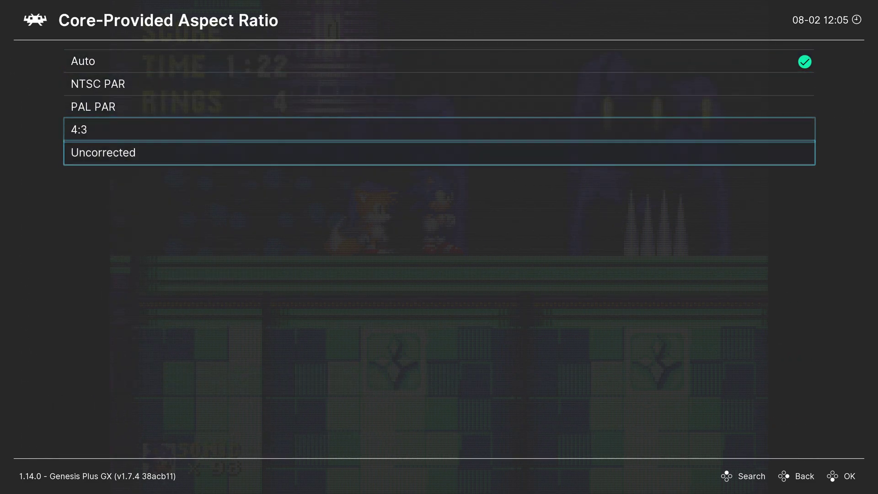
{"action": "key", "text": "Up"}
{"action": "key", "text": "Return"}
- Leave the core options and open the Shaders settings of the running game
{"action": "key", "text": "BackSpace"}
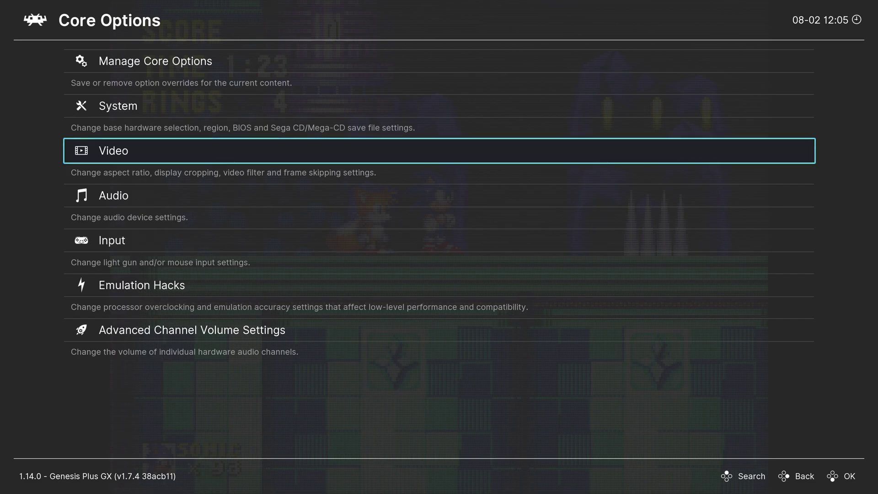
{"action": "key", "text": "BackSpace"}
{"action": "key", "text": "Down"}
{"action": "key", "text": "Down"}
{"action": "key", "text": "Down"}
{"action": "key", "text": "Down"}
{"action": "key", "text": "Down"}
{"action": "key", "text": "Down"}
{"action": "key", "text": "Down"}
{"action": "key", "text": "Down"}
{"action": "key", "text": "Down"}
{"action": "key", "text": "Down"}
{"action": "key", "text": "Down"}
{"action": "key", "text": "Down"}
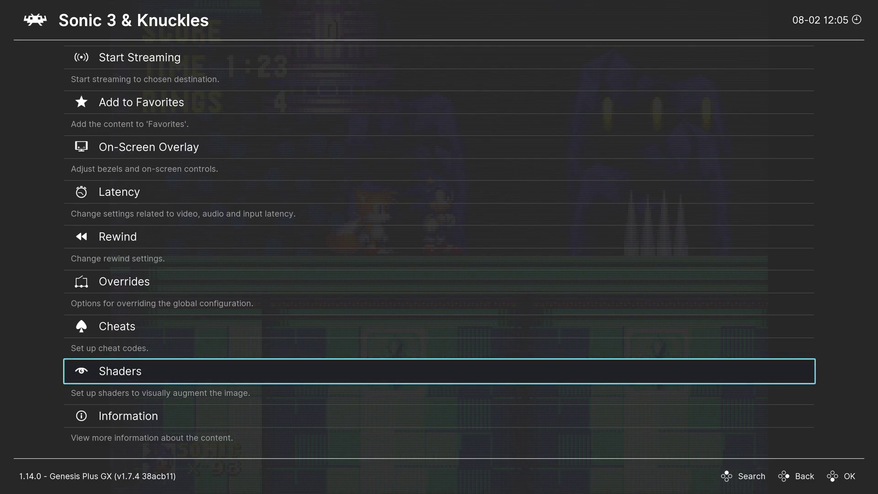
{"action": "key", "text": "Return"}
- Open the Shader Parameters of the loaded Mega Bezel preset
{"action": "key", "text": "Down"}
{"action": "key", "text": "Down"}
{"action": "key", "text": "Down"}
{"action": "key", "text": "Down"}
{"action": "key", "text": "Down"}
{"action": "key", "text": "Down"}
{"action": "key", "text": "Down"}
{"action": "key", "text": "Down"}
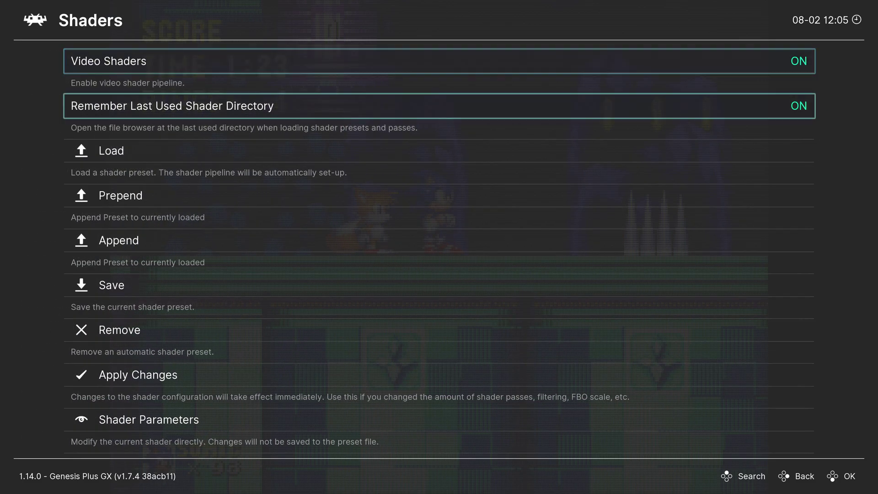
{"action": "key", "text": "Return"}
- Set When to Show Intro in the Intro Sequence parameters to 0.00 (OFF)
{"action": "key", "text": "Down"}
{"action": "key", "text": "Down"}
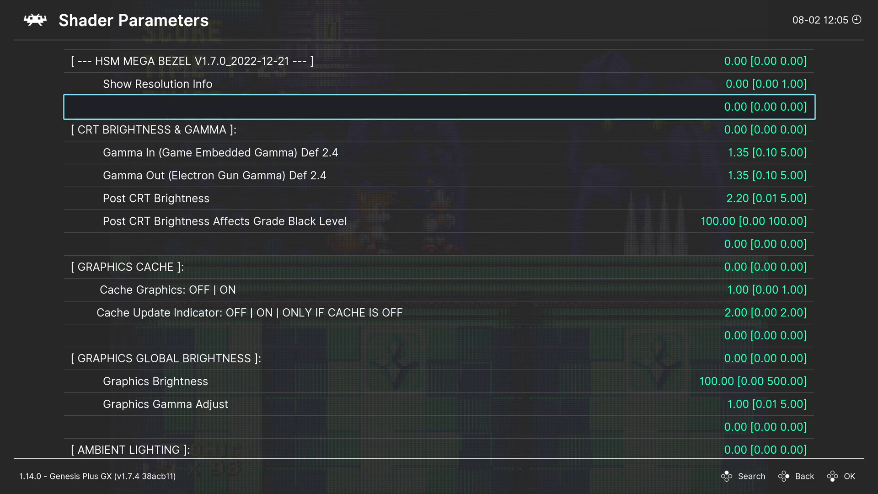
{"action": "key", "text": "Up"}
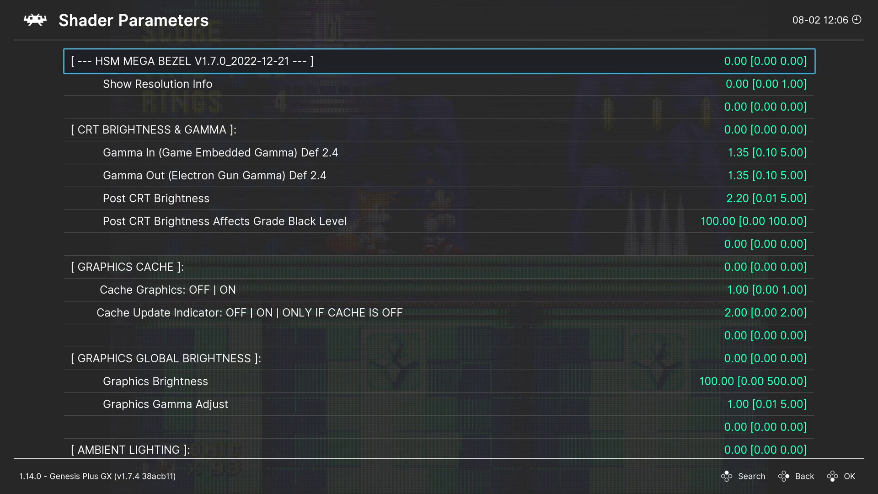
{"action": "key", "text": "Up"}
{"action": "key", "text": "Down"}
{"action": "key", "text": "Up"}
{"action": "key", "text": "Up"}
{"action": "key", "text": "Up"}
{"action": "key", "text": "Up"}
{"action": "key", "text": "Up"}
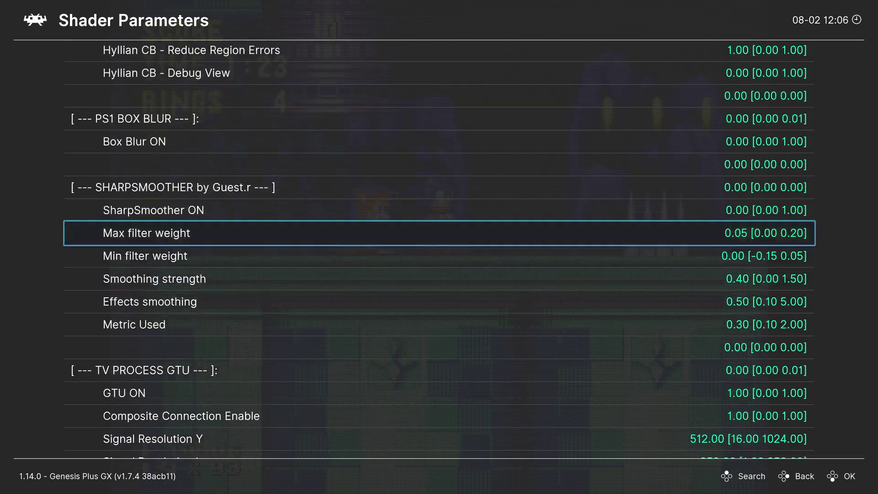
{"action": "key", "text": "Up"}
{"action": "key", "text": "Up"}
{"action": "key", "text": "Up"}
{"action": "key", "text": "Up"}
{"action": "key", "text": "Up"}
{"action": "key", "text": "Up"}
{"action": "key", "text": "Up"}
{"action": "key", "text": "Up"}
{"action": "key", "text": "Up"}
{"action": "key", "text": "Up"}
{"action": "key", "text": "Up"}
{"action": "key", "text": "Up"}
{"action": "key", "text": "Up"}
{"action": "key", "text": "Up"}
{"action": "key", "text": "Up"}
{"action": "key", "text": "Up"}
{"action": "key", "text": "Up"}
{"action": "key", "text": "Up"}
{"action": "key", "text": "Up"}
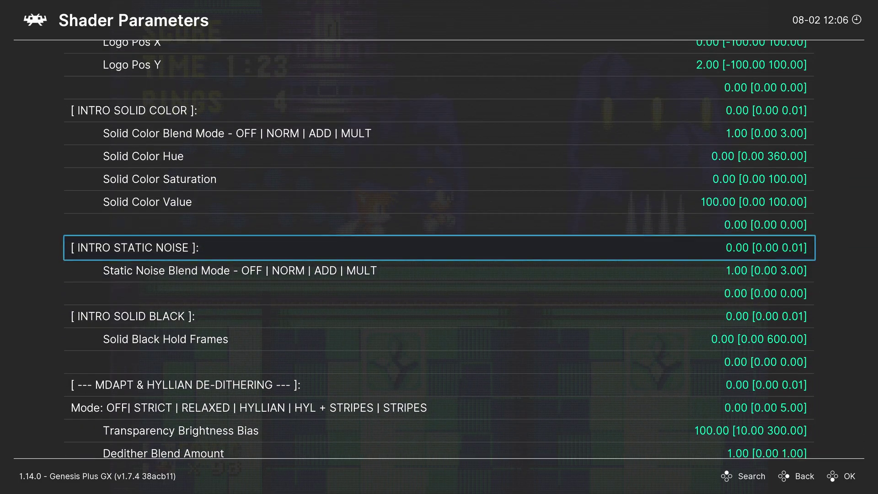
{"action": "key", "text": "Up"}
{"action": "key", "text": "Up"}
{"action": "key", "text": "Up"}
{"action": "key", "text": "Up"}
{"action": "key", "text": "Up"}
{"action": "key", "text": "Up"}
{"action": "key", "text": "Up"}
{"action": "key", "text": "Up"}
{"action": "key", "text": "Up"}
{"action": "key", "text": "Up"}
{"action": "key", "text": "Up"}
{"action": "key", "text": "Up"}
{"action": "key", "text": "Up"}
{"action": "key", "text": "Up"}
{"action": "key", "text": "Up"}
{"action": "key", "text": "Up"}
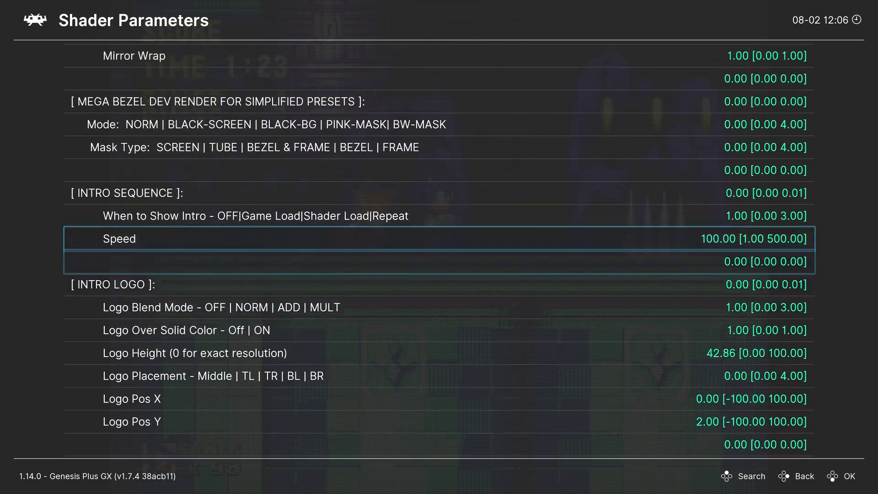
{"action": "key", "text": "Up"}
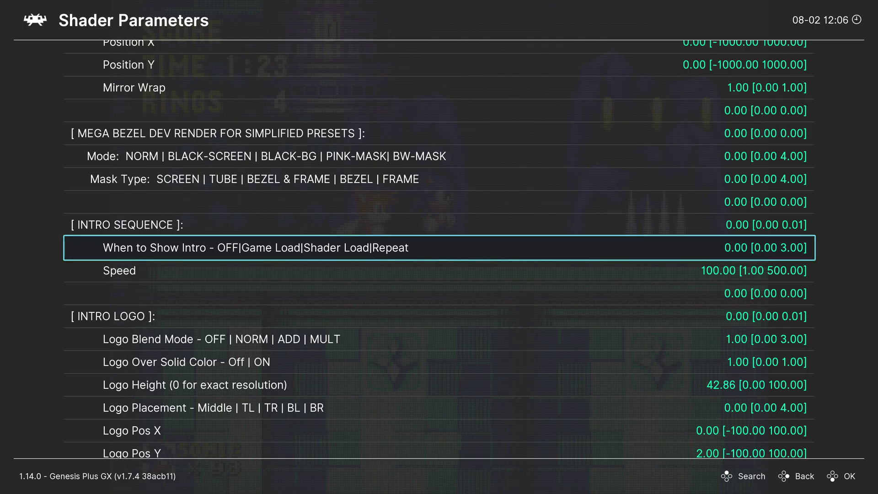
- Look through the shader parameters, including the Noise section, and return to Post CRT Brightness under CRT Brightness & Gamma
{"action": "key", "text": "Down"}
{"action": "key", "text": "Up"}
{"action": "key", "text": "Down"}
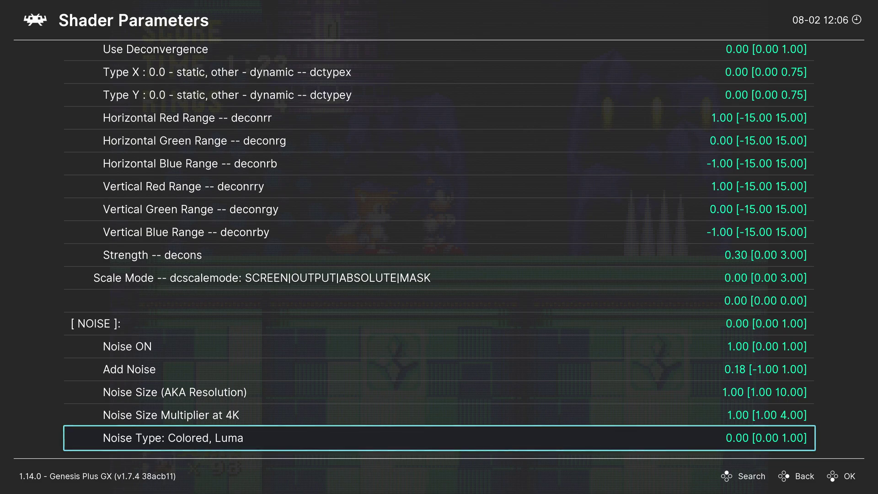
{"action": "key", "text": "Down"}
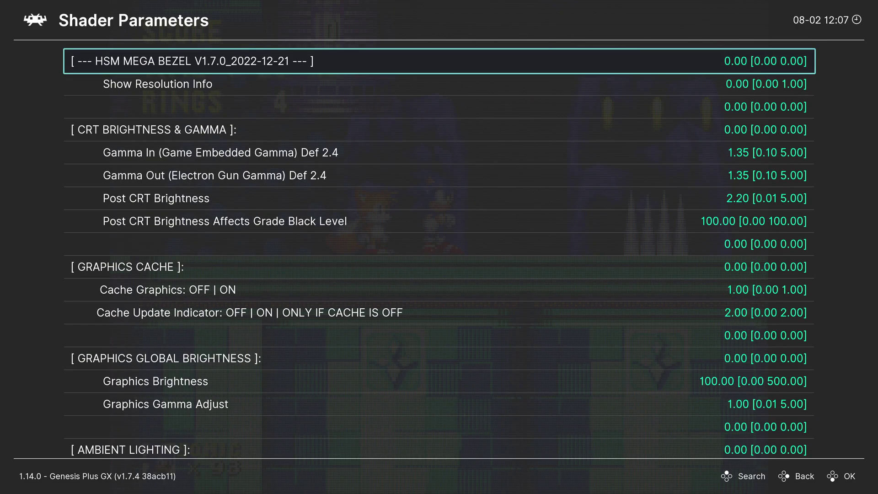
{"action": "key", "text": "Down"}
{"action": "key", "text": "Down"}
{"action": "key", "text": "Down"}
{"action": "key", "text": "Down"}
{"action": "key", "text": "Down"}
{"action": "key", "text": "Down"}
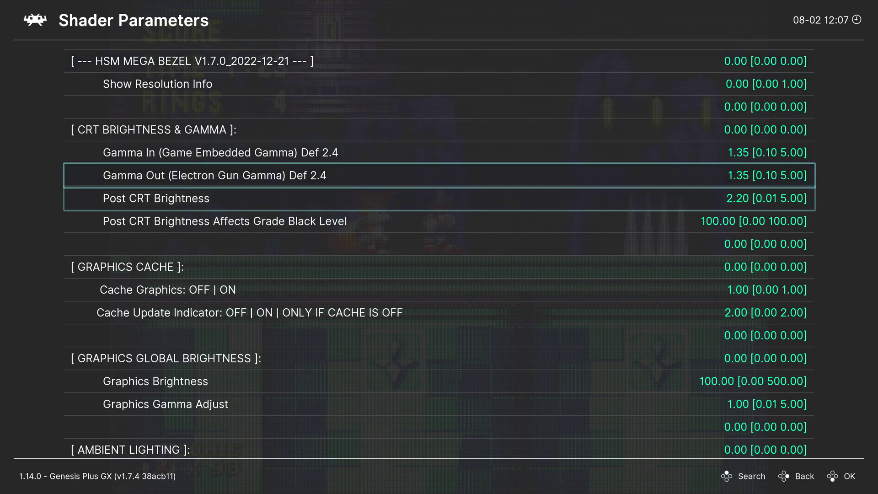
- Open the Post CRT Brightness values and resume the game to check the picture brightness
{"action": "key", "text": "Left"}
{"action": "key", "text": "Right"}
{"action": "key", "text": "Return"}
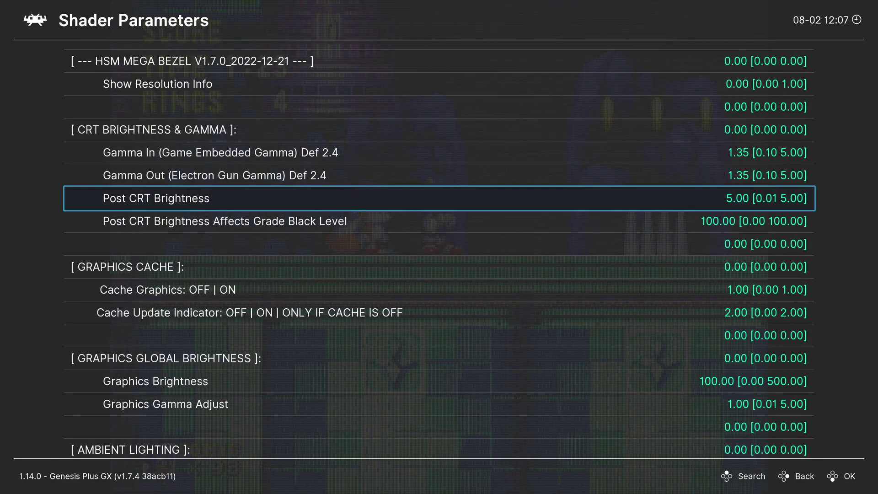
{"action": "key", "text": "F1"}
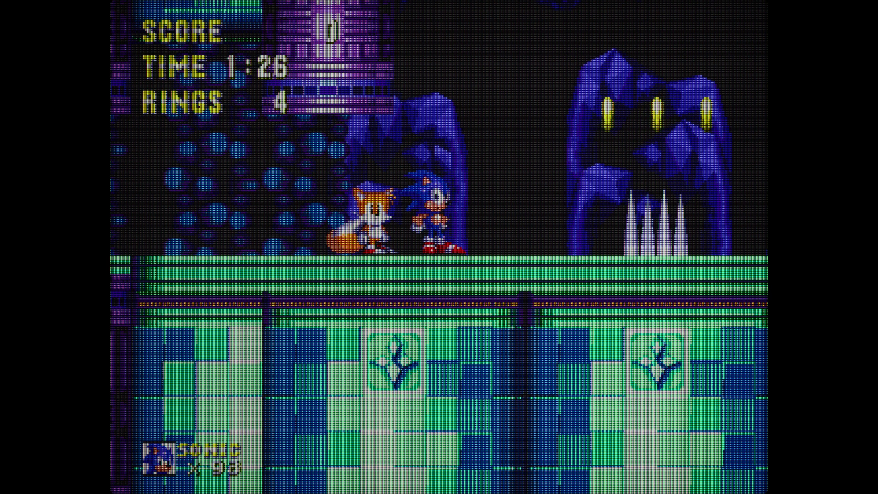
{"action": "key", "text": "F1"}
- Try a Post CRT Brightness of 0.01 and check its effect on the running game
{"action": "key", "text": "F1"}
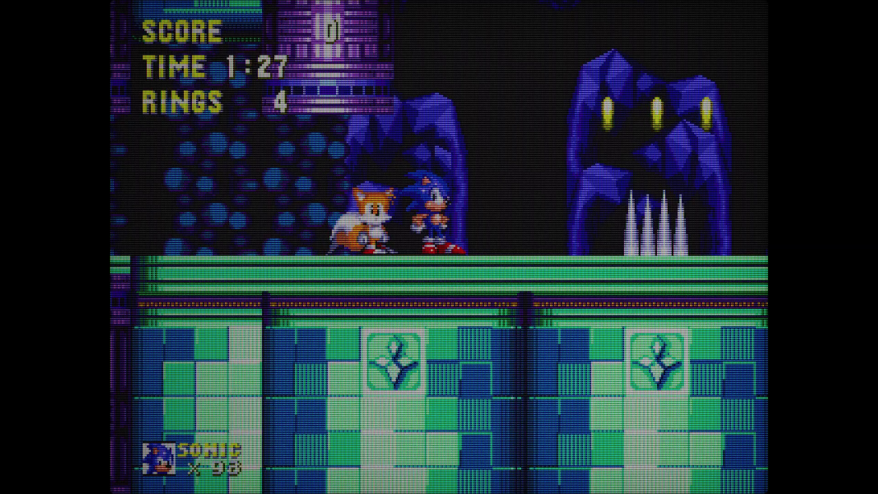
{"action": "key", "text": "F1"}
{"action": "key", "text": "Return"}
{"action": "key", "text": "Down"}
{"action": "key", "text": "Return"}
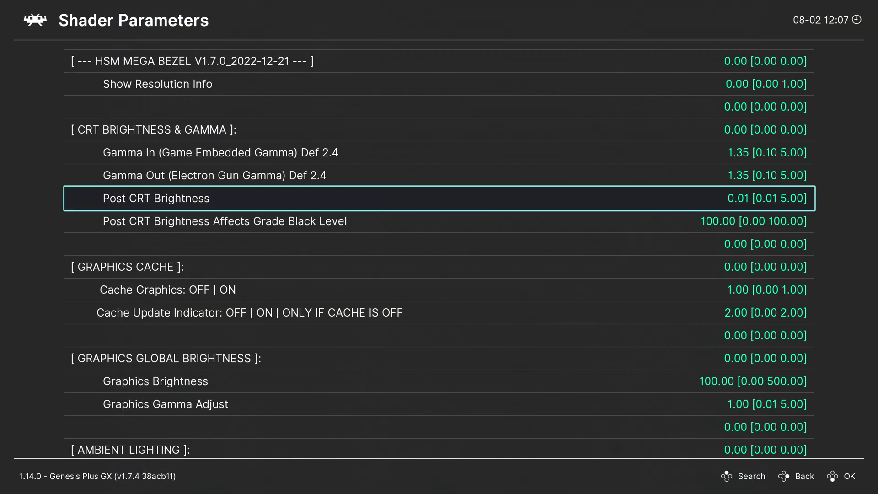
- Set Post CRT Brightness to 5.00 and play the game briefly to judge the picture
{"action": "key", "text": "F1"}
{"action": "key", "text": "F1"}
{"action": "key", "text": "Return"}
{"action": "key", "text": "Up"}
{"action": "key", "text": "Return"}
{"action": "key", "text": "F1"}
{"action": "key", "text": "Right"}
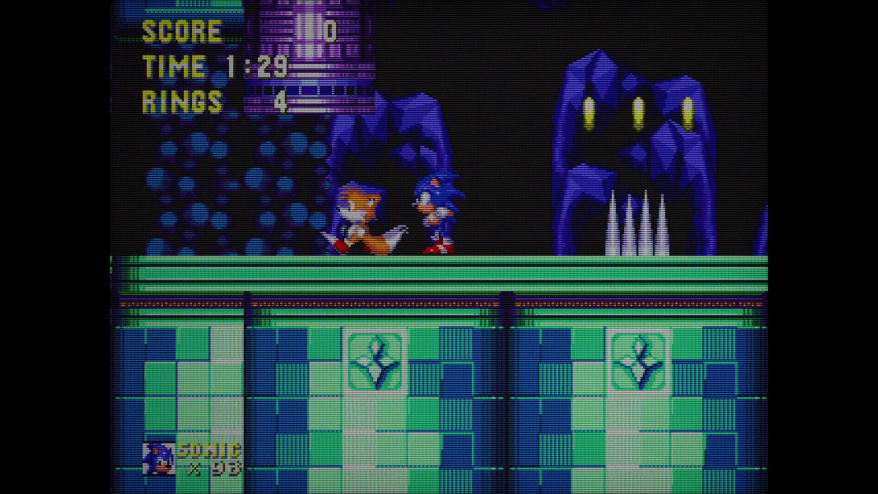
{"action": "key", "text": "Left"}
{"action": "key", "text": "z"}
{"action": "key", "text": "Right"}
{"action": "key", "text": "z"}
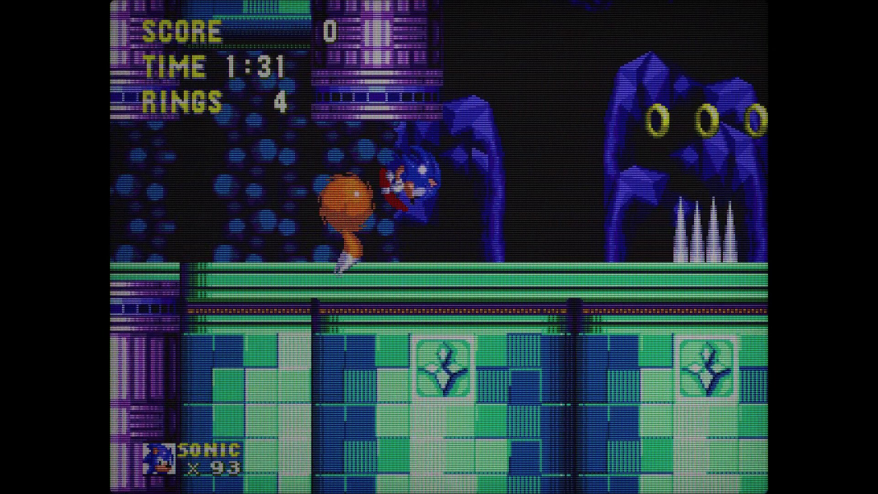
{"action": "key", "text": "Right"}
- Set Gamma In and Gamma Out to 2.40 and play the game briefly to check the picture
{"action": "key", "text": "F1"}
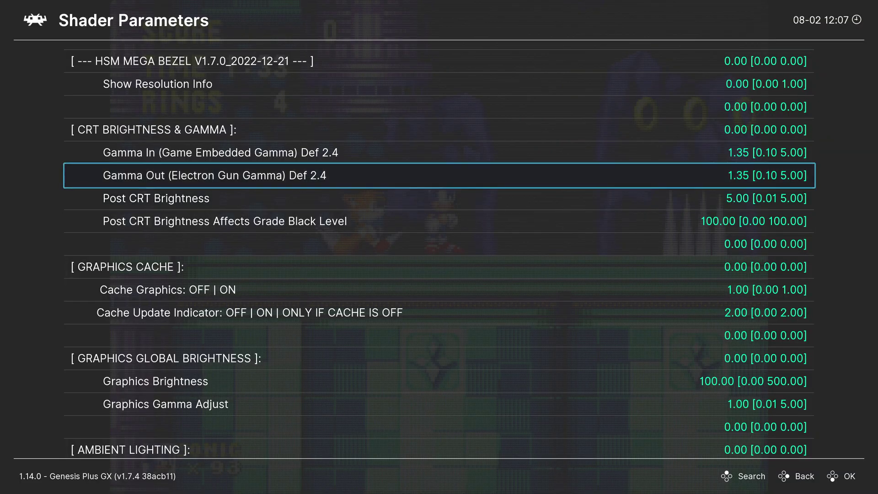
{"action": "key", "text": "Up"}
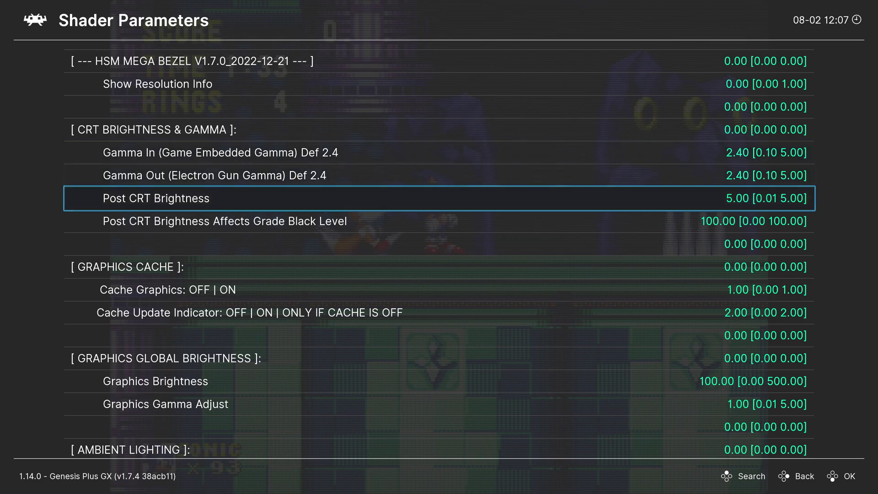
{"action": "key", "text": "F1"}
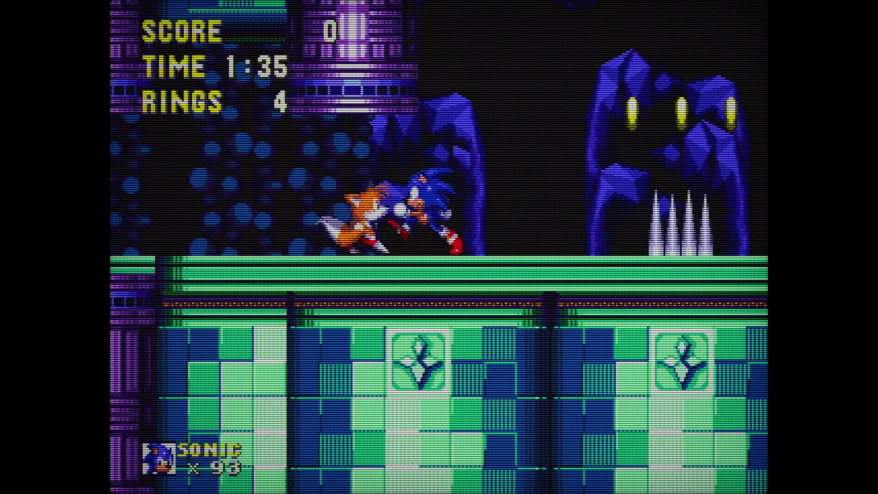
{"action": "key", "text": "Right"}
{"action": "key", "text": "z"}
{"action": "key", "text": "Left"}
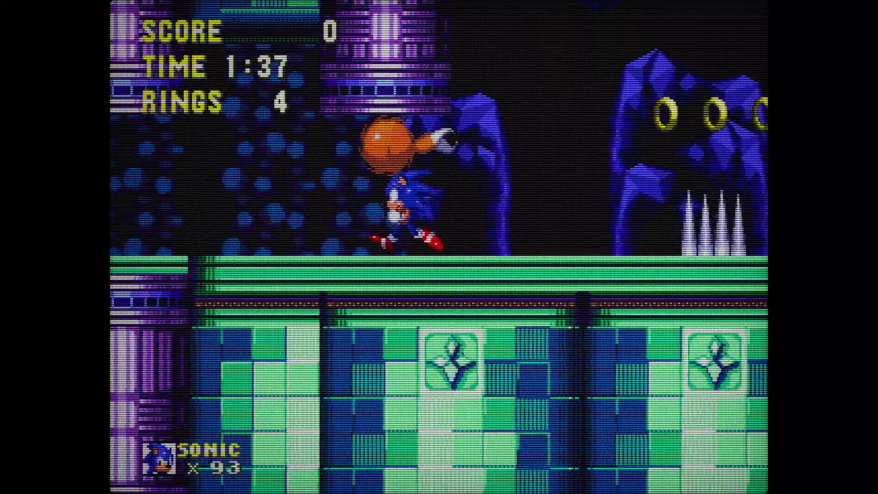
- Try a Post CRT Brightness of 1.00 with Gamma Out at 2.40 and check the picture in the game
{"action": "key", "text": "F1"}
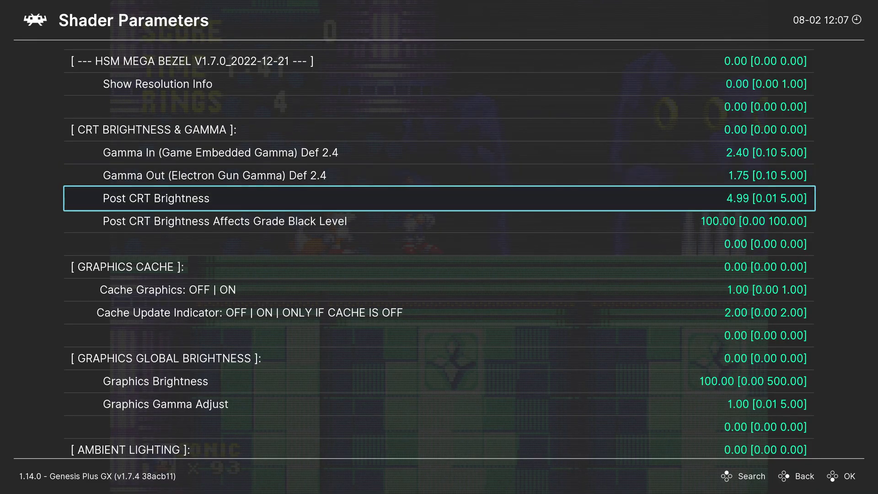
{"action": "key", "text": "Return"}
{"action": "key", "text": "Up"}
{"action": "key", "text": "Up"}
{"action": "key", "text": "Up"}
{"action": "key", "text": "Up"}
{"action": "key", "text": "Up"}
{"action": "key", "text": "Up"}
{"action": "key", "text": "Up"}
{"action": "key", "text": "Up"}
{"action": "key", "text": "Up"}
{"action": "key", "text": "Up"}
{"action": "key", "text": "Up"}
{"action": "key", "text": "Up"}
{"action": "key", "text": "Up"}
{"action": "key", "text": "Up"}
{"action": "key", "text": "Up"}
{"action": "key", "text": "Up"}
{"action": "key", "text": "Up"}
{"action": "key", "text": "Up"}
{"action": "key", "text": "Up"}
{"action": "key", "text": "Up"}
{"action": "key", "text": "Return"}
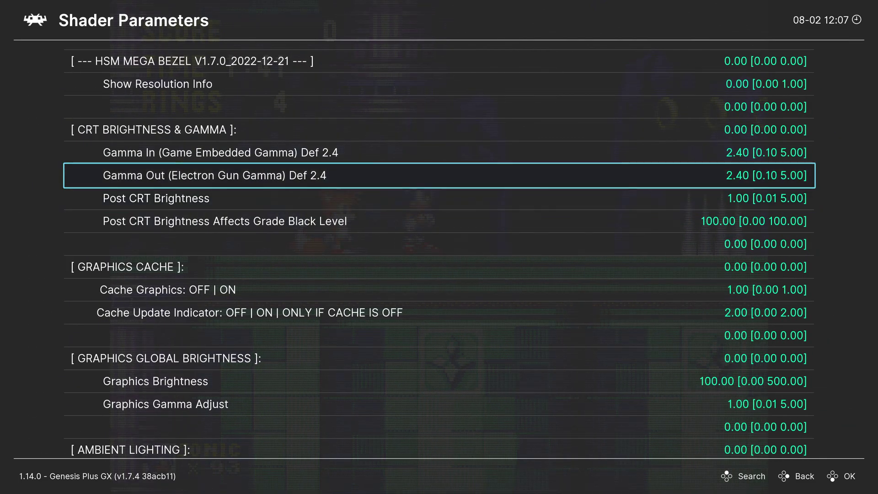
{"action": "key", "text": "Up"}
{"action": "key", "text": "Down"}
{"action": "key", "text": "F1"}
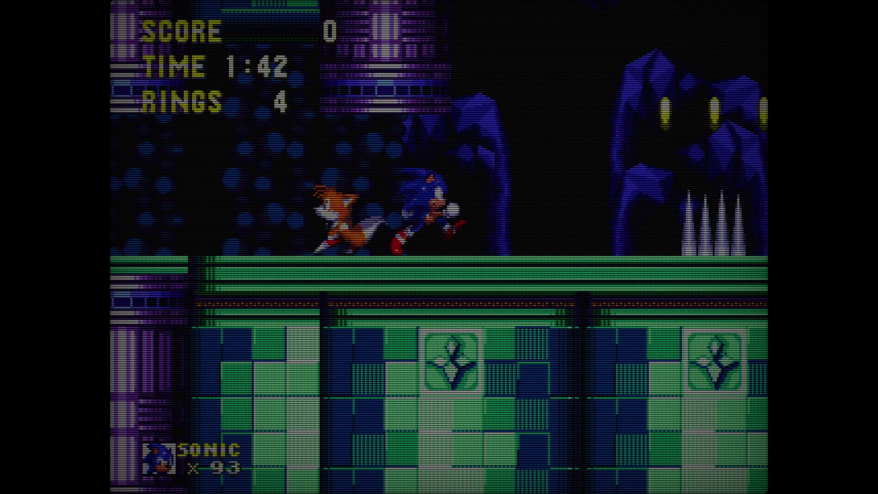
- Set Post CRT Brightness to 5.00 and leave the Shader Parameters
{"action": "key", "text": "F1"}
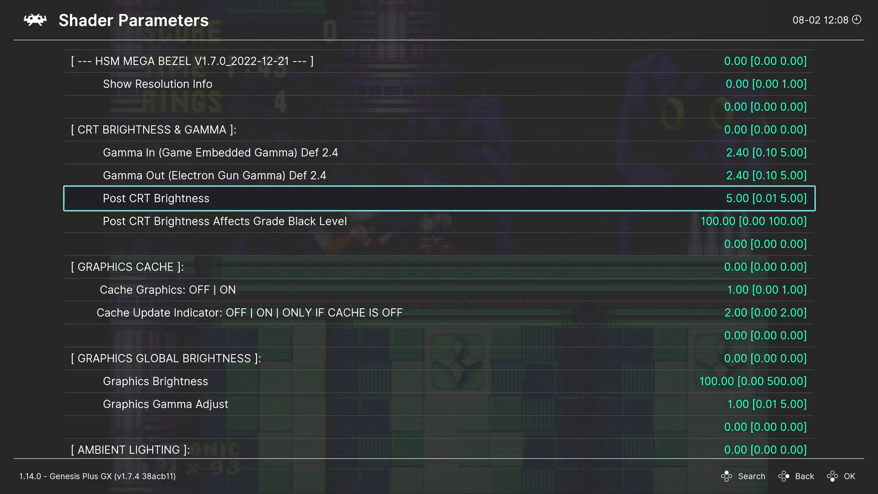
{"action": "key", "text": "BackSpace"}
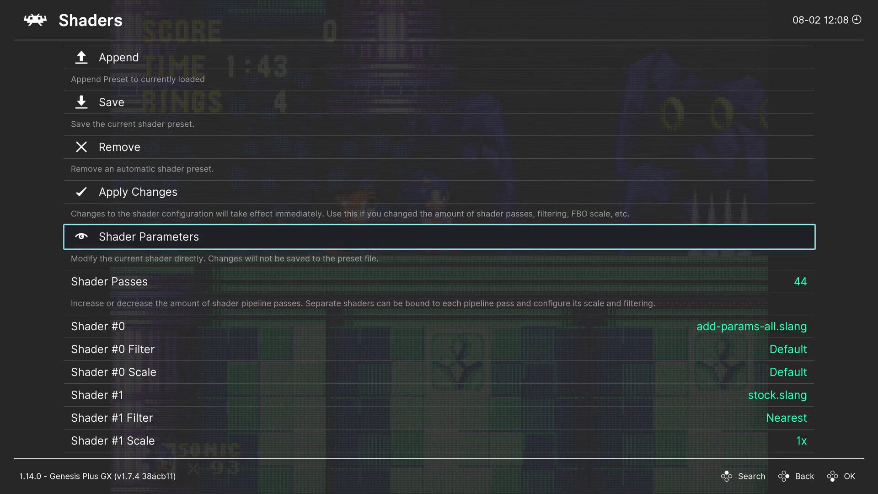
- Open the shader Save options and select Save Shader Preset As
{"action": "key", "text": "Up"}
{"action": "key", "text": "Up"}
{"action": "key", "text": "Down"}
{"action": "key", "text": "Down"}
{"action": "key", "text": "Up"}
{"action": "key", "text": "Up"}
{"action": "key", "text": "Up"}
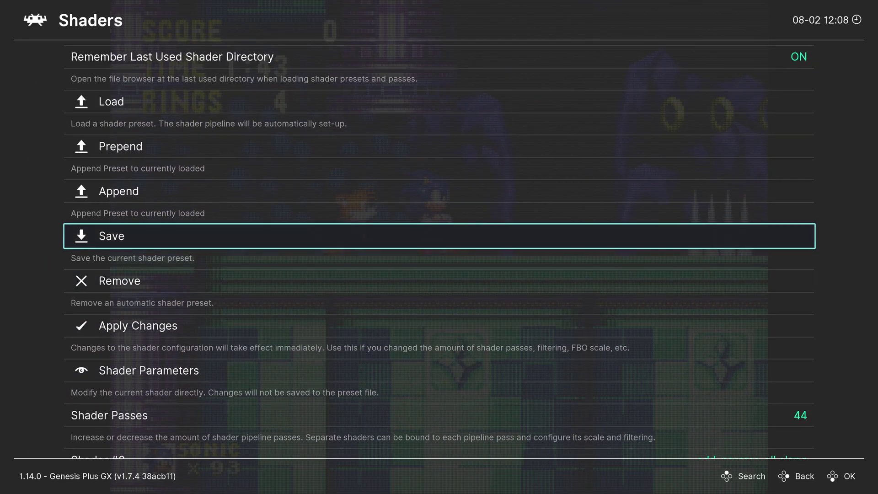
{"action": "key", "text": "Down"}
{"action": "key", "text": "Up"}
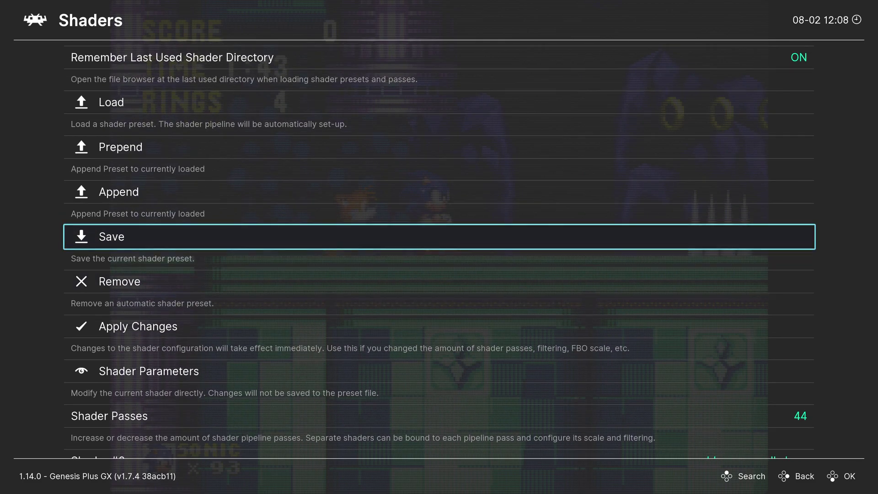
{"action": "key", "text": "Return"}
- Save the current shader settings as a new preset with the filename custom
{"action": "key", "text": "Down"}
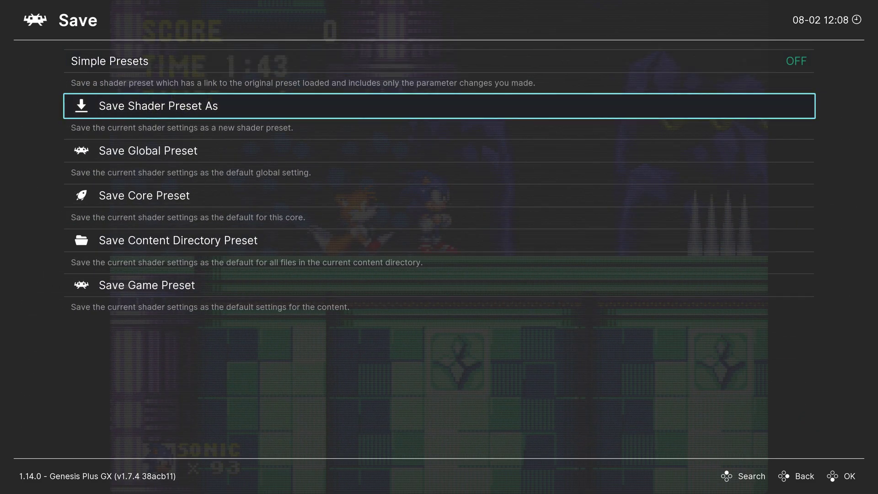
{"action": "key", "text": "Return"}
{"action": "key", "text": "Down"}
{"action": "key", "text": "Up"}
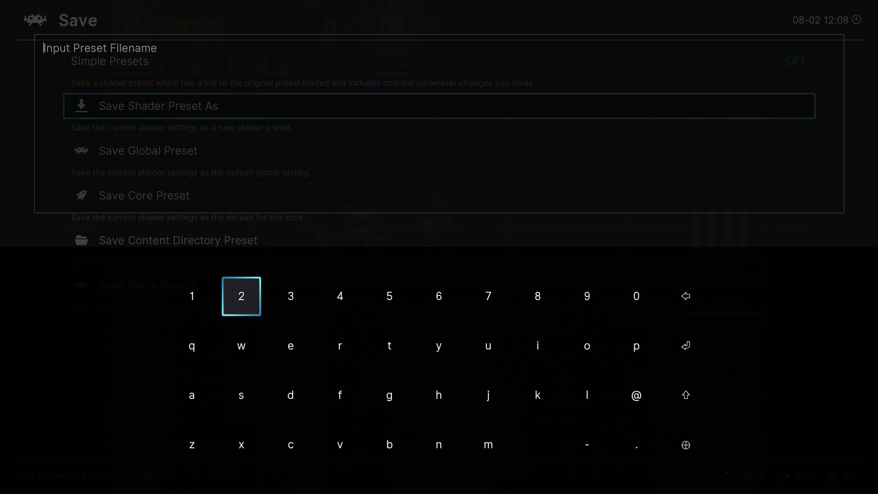
{"action": "key", "text": "Right"}
{"action": "key", "text": "Right"}
{"action": "key", "text": "Right"}
{"action": "type", "text": "c"}
{"action": "key", "text": "Up"}
{"action": "key", "text": "Right"}
{"action": "key", "text": "Right"}
{"action": "key", "text": "Right"}
{"action": "key", "text": "Right"}
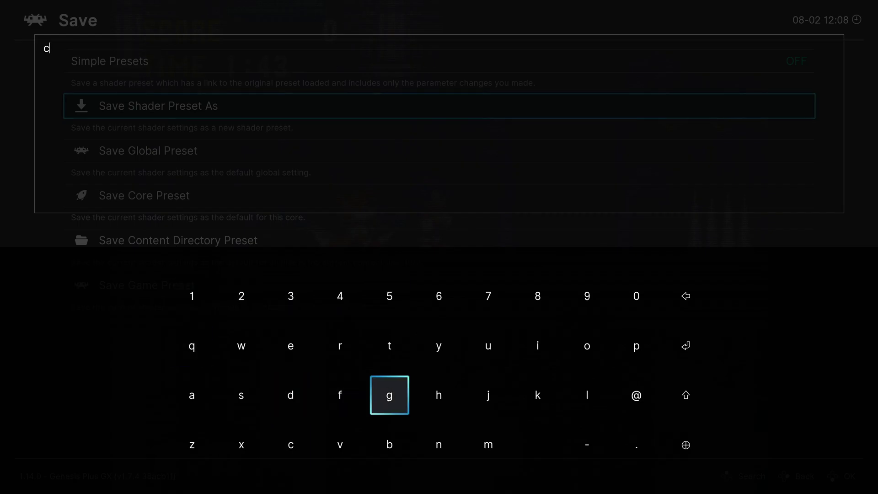
{"action": "key", "text": "Up"}
{"action": "type", "text": "u"}
{"action": "key", "text": "Left"}
{"action": "key", "text": "Left"}
{"action": "key", "text": "Left"}
{"action": "key", "text": "Down"}
{"action": "key", "text": "Left"}
{"action": "key", "text": "Left"}
{"action": "type", "text": "s"}
{"action": "key", "text": "Right"}
{"action": "key", "text": "Right"}
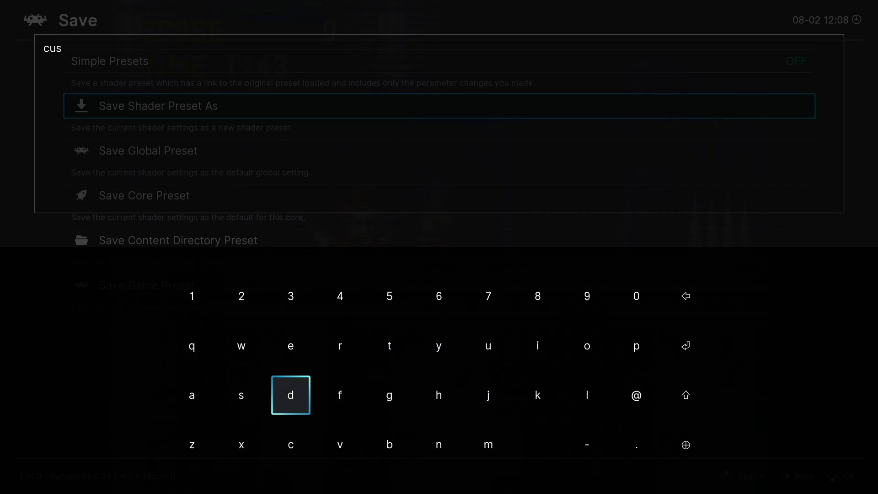
{"action": "key", "text": "Up"}
{"action": "type", "text": "t"}
{"action": "key", "text": "Right"}
{"action": "key", "text": "Right"}
{"action": "key", "text": "Right"}
{"action": "key", "text": "Right"}
{"action": "type", "text": "o"}
{"action": "key", "text": "Down"}
{"action": "key", "text": "Left"}
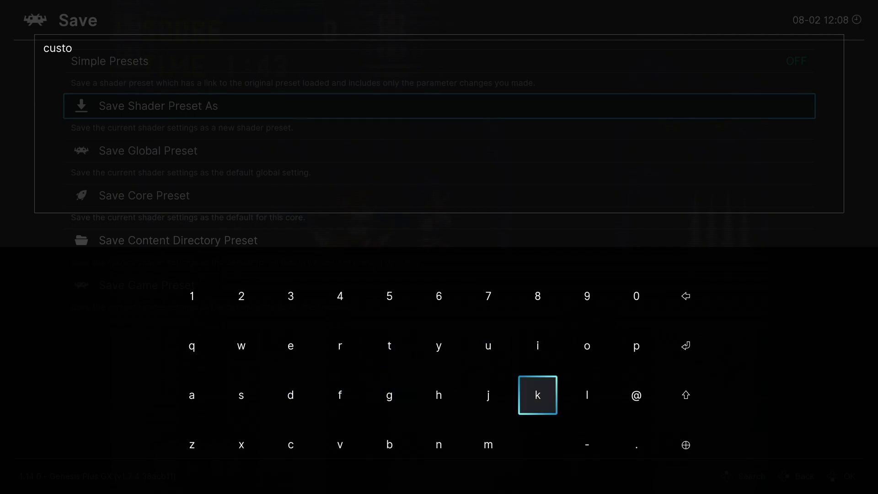
{"action": "key", "text": "Down"}
{"action": "key", "text": "Left"}
{"action": "type", "text": "m"}
{"action": "key", "text": "Right"}
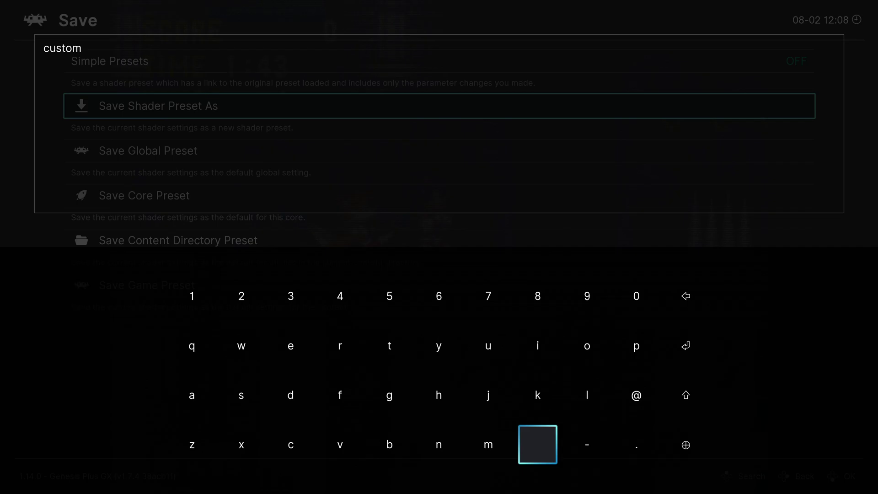
{"action": "key", "text": "Return"}
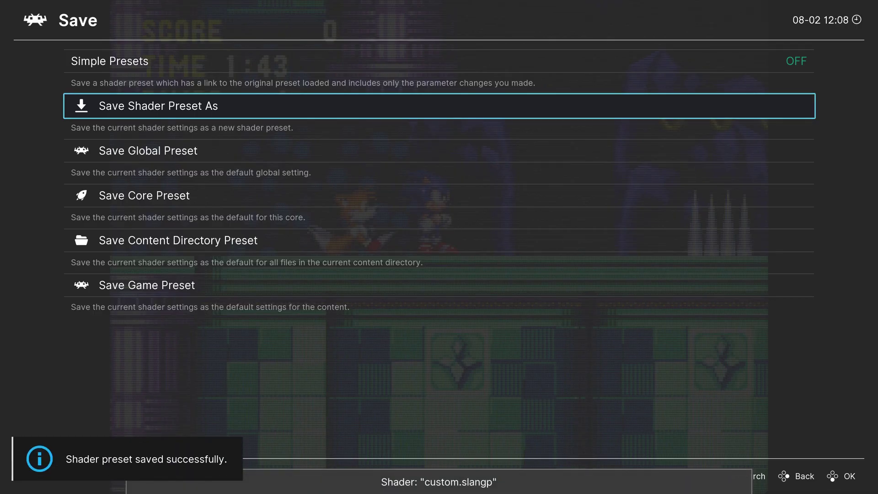
- Return to the Shaders settings and turn off Remember Last Used Shader Directory
{"action": "key", "text": "BackSpace"}
{"action": "key", "text": "Up"}
{"action": "key", "text": "Up"}
- Load the custom.slangp preset from the shaders folder
{"action": "key", "text": "Up"}
{"action": "key", "text": "Up"}
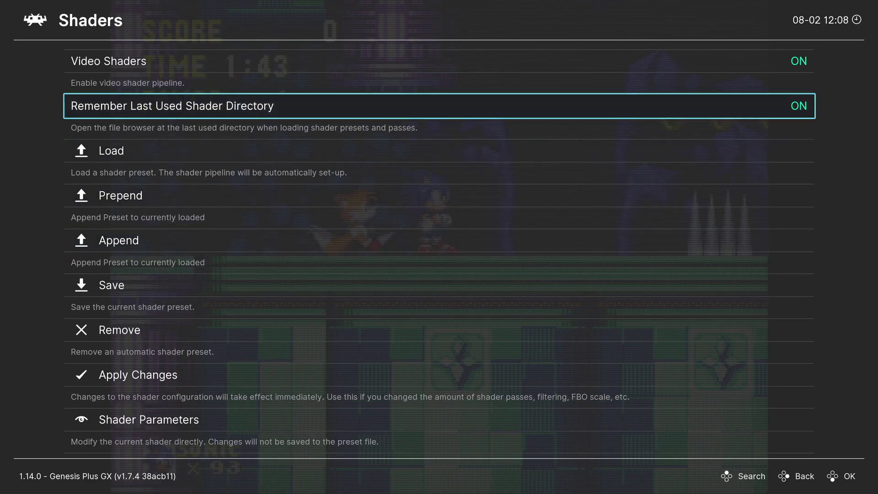
{"action": "key", "text": "Return"}
{"action": "key", "text": "Down"}
{"action": "key", "text": "Up"}
{"action": "key", "text": "Down"}
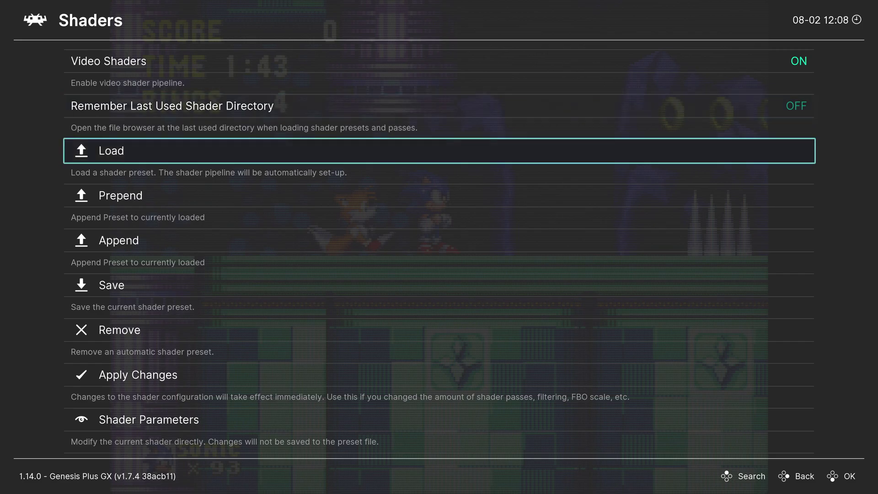
{"action": "key", "text": "Return"}
{"action": "key", "text": "Down"}
{"action": "key", "text": "Down"}
{"action": "key", "text": "Down"}
{"action": "key", "text": "Down"}
{"action": "key", "text": "Down"}
{"action": "key", "text": "Down"}
{"action": "key", "text": "Down"}
{"action": "key", "text": "Down"}
{"action": "key", "text": "Down"}
{"action": "key", "text": "Down"}
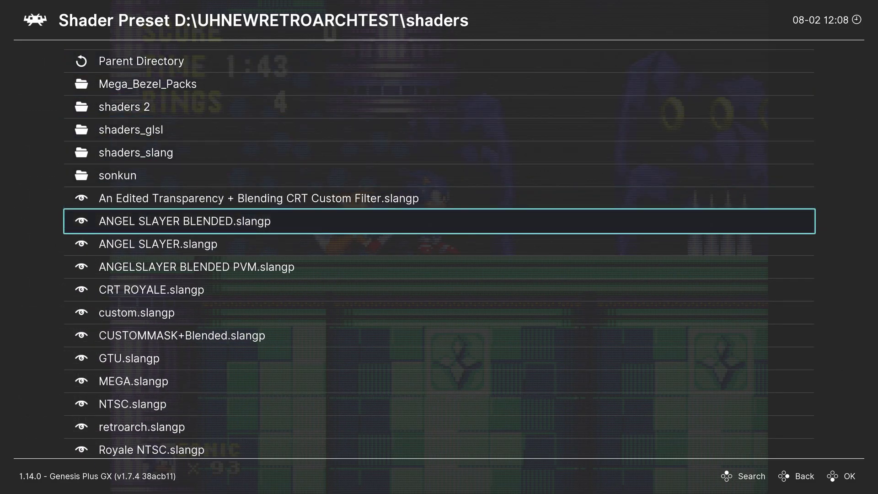
{"action": "key", "text": "Up"}
{"action": "key", "text": "Up"}
{"action": "key", "text": "Up"}
{"action": "key", "text": "Down"}
{"action": "key", "text": "Down"}
{"action": "key", "text": "Down"}
{"action": "key", "text": "Down"}
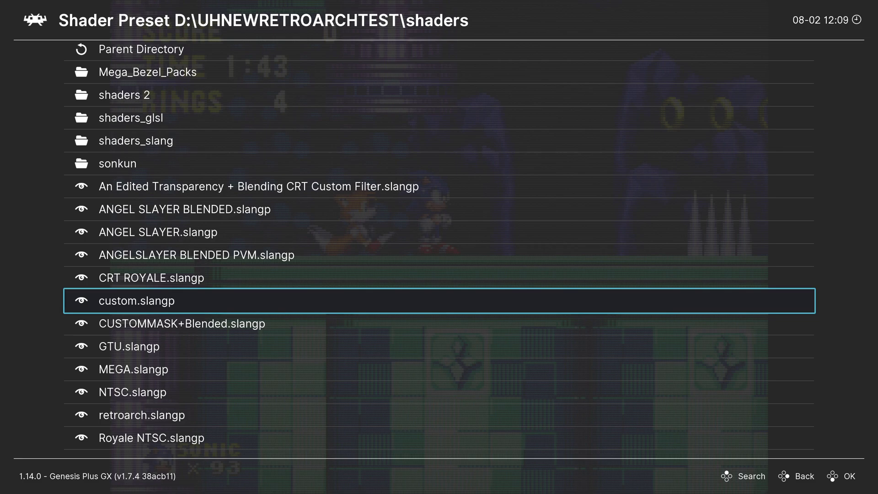
{"action": "key", "text": "Return"}
- Resume the game and move and jump around the level to check the picture with the custom preset
{"action": "key", "text": "F1"}
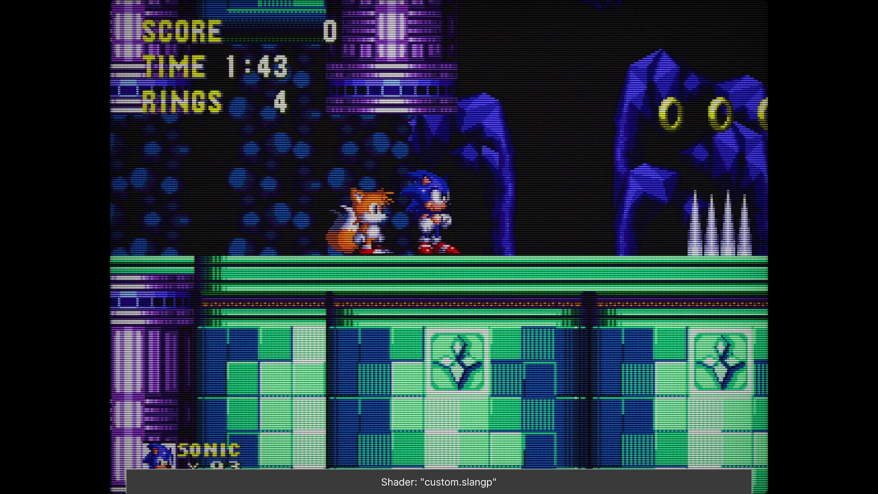
{"action": "key", "text": "Right"}
{"action": "key", "text": "z"}
{"action": "key", "text": "Left"}
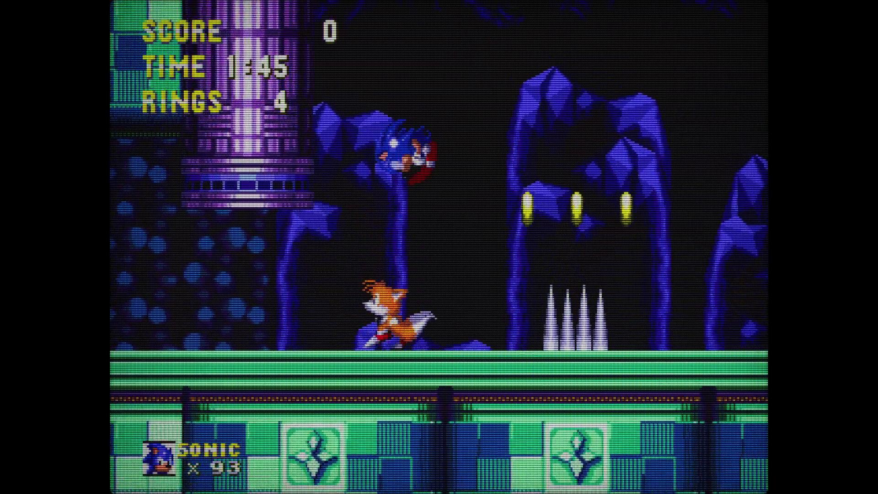
{"action": "key", "text": "Right"}
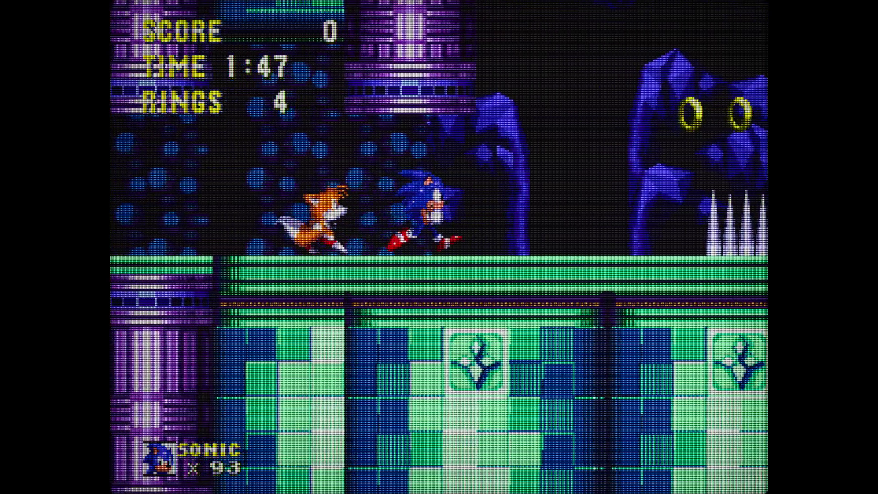
{"action": "key", "text": "z"}
{"action": "key", "text": "z"}
{"action": "key", "text": "Right"}
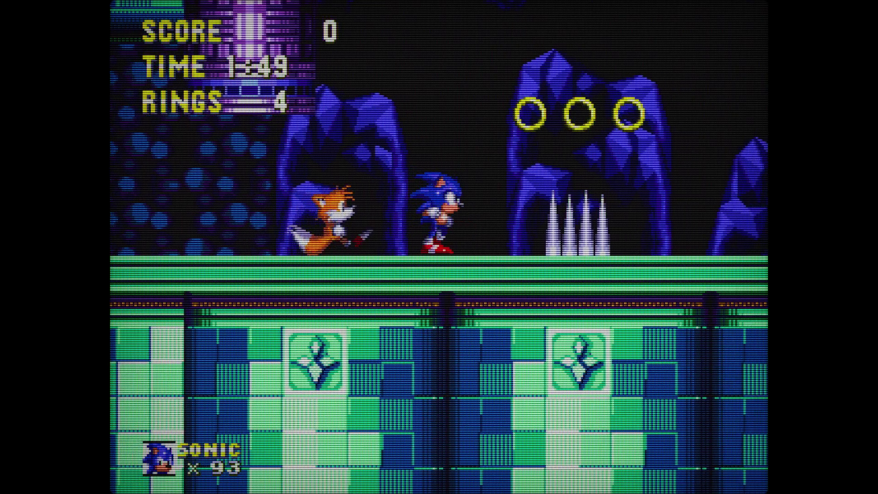
{"action": "key", "text": "Left"}
{"action": "key", "text": "Right"}
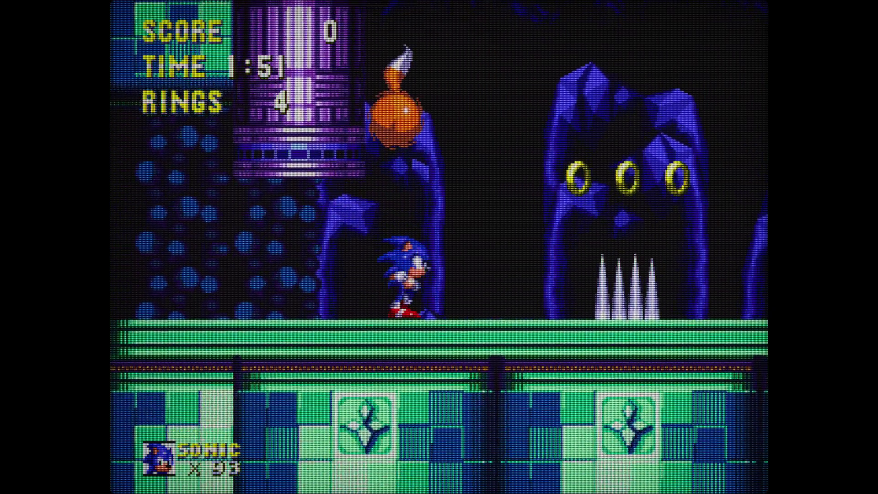
{"action": "key", "text": "Left"}
{"action": "key", "text": "z"}
{"action": "key", "text": "Right"}
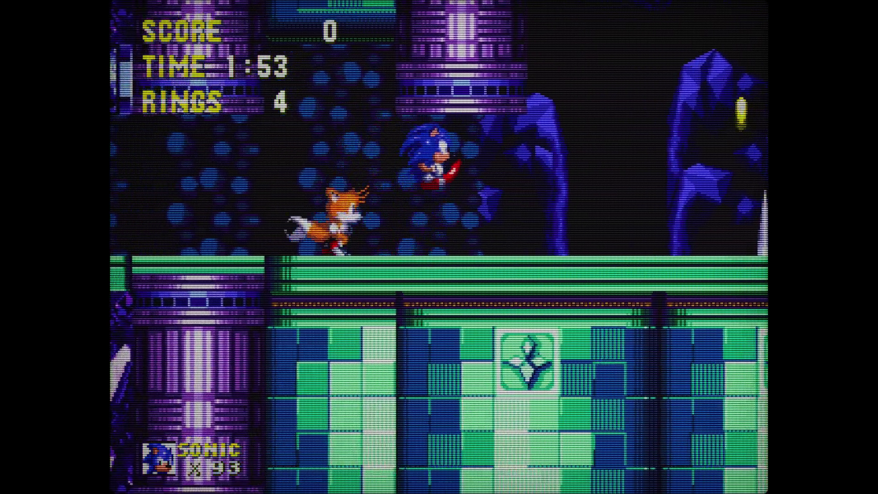
{"action": "key", "text": "Left"}
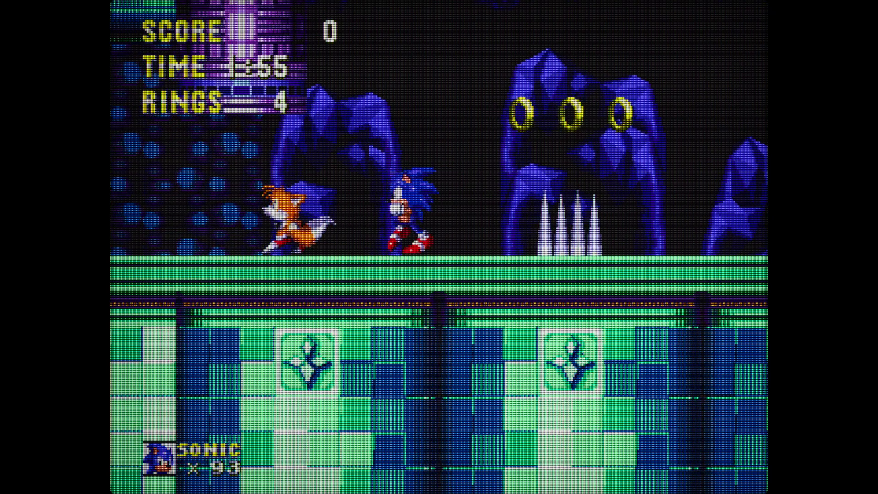
{"action": "key", "text": "Left"}
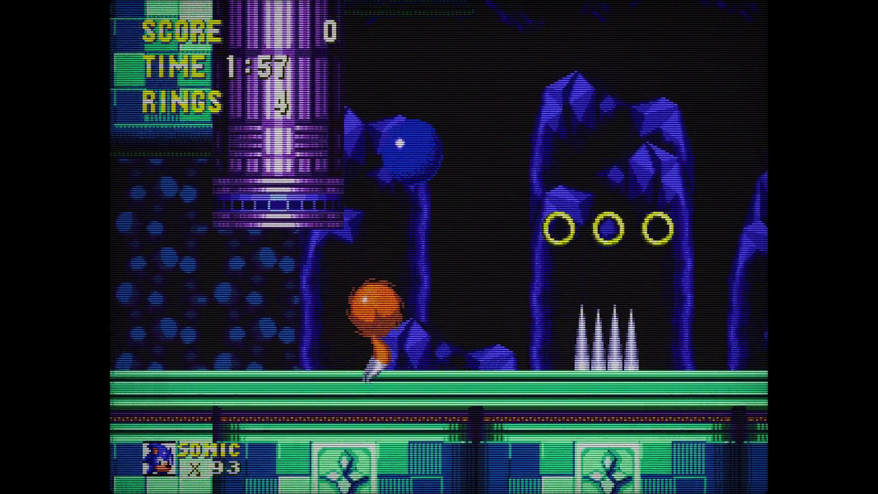